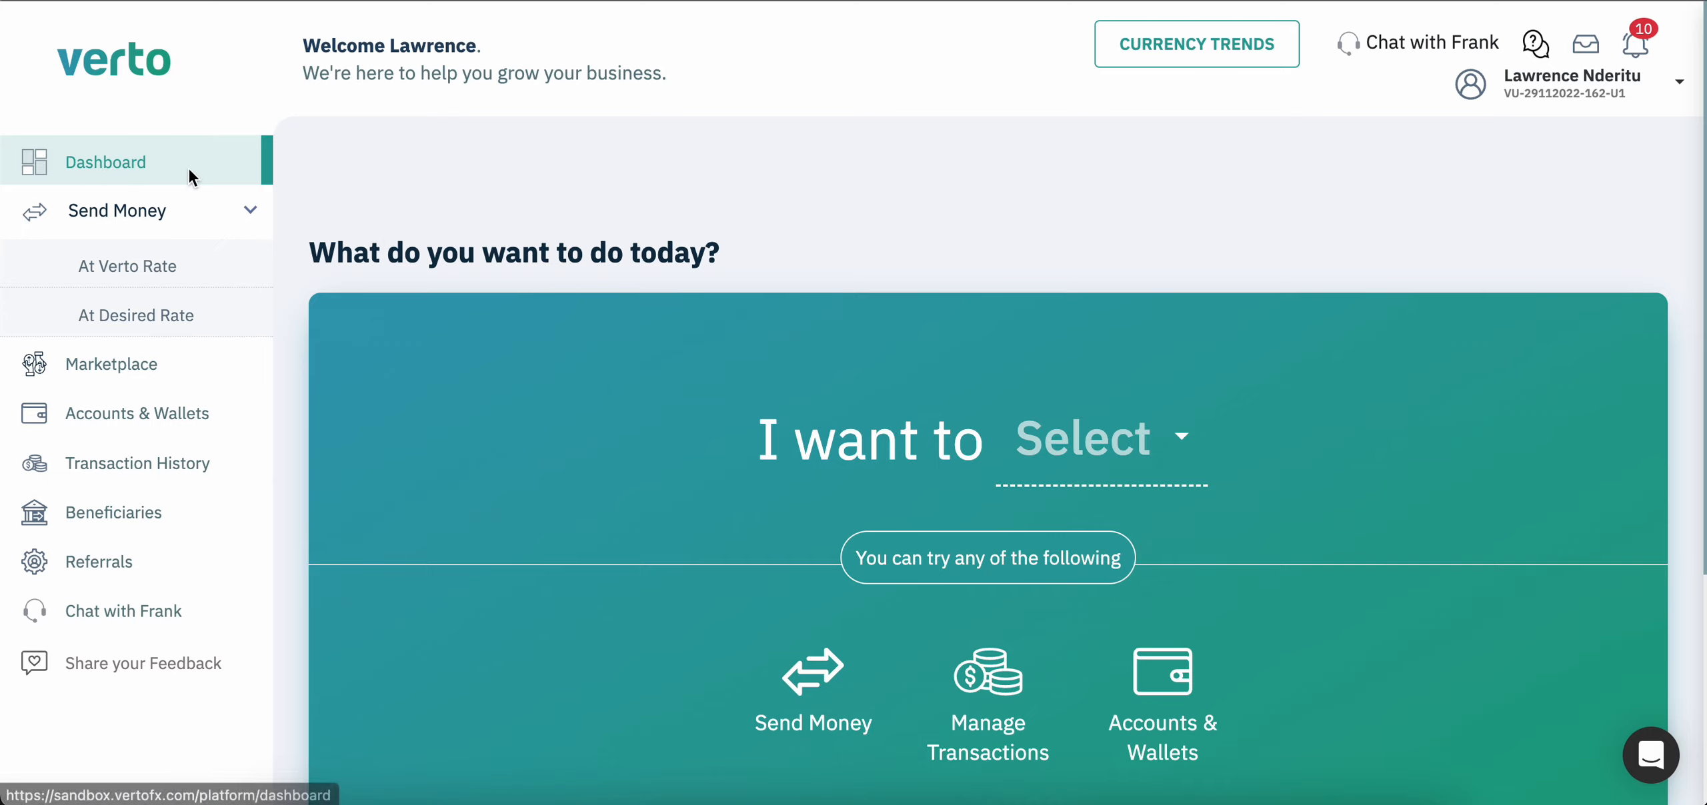
Start sending money at the desired rate from the dashboard's "I want to" options
triple_click(412, 252)
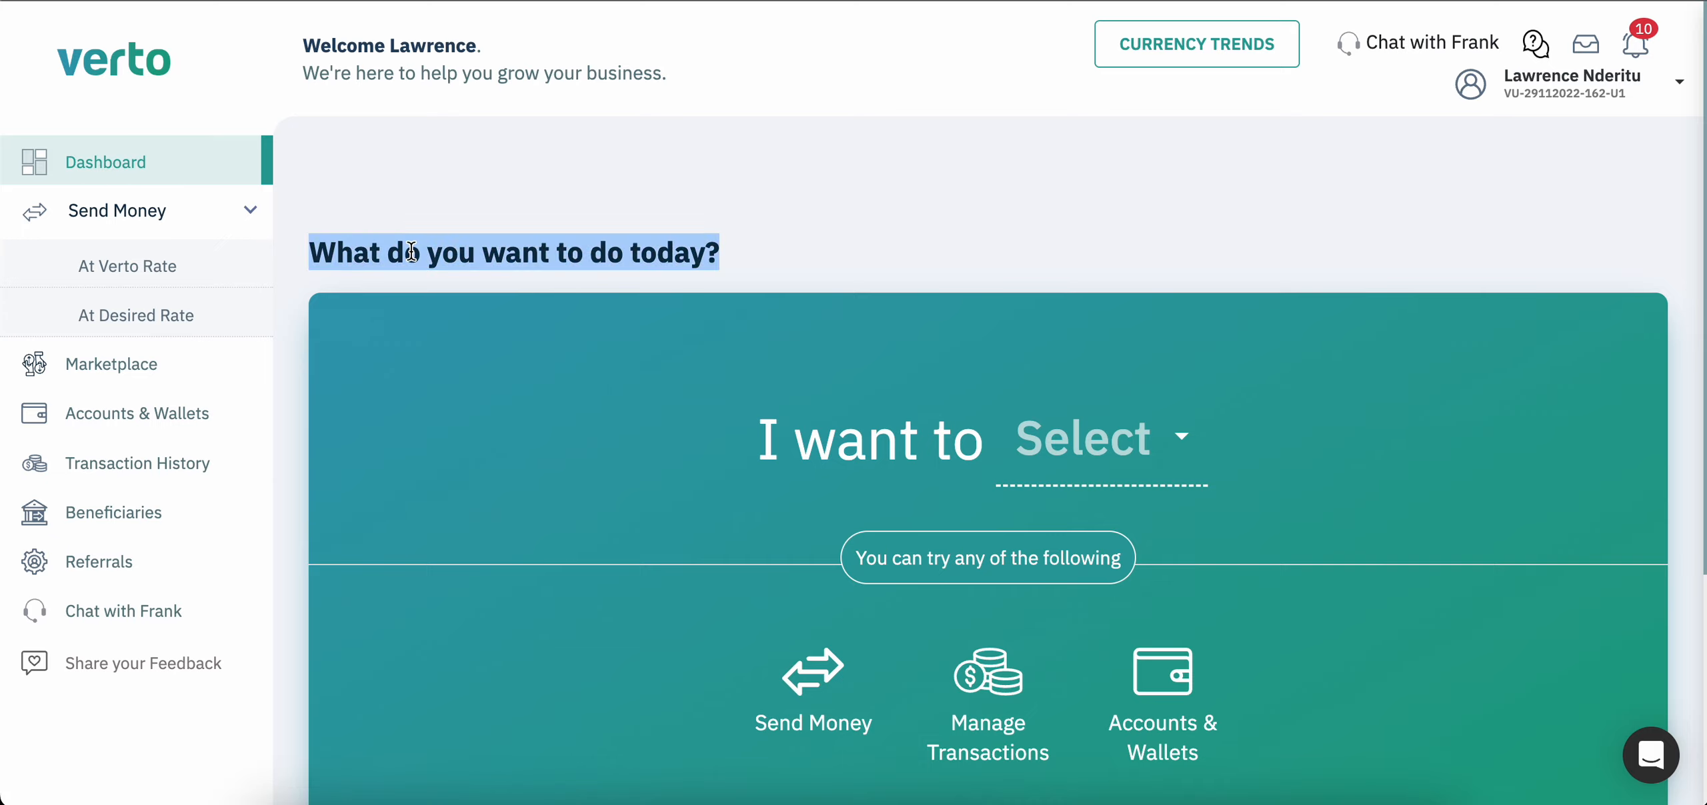
click(636, 309)
scroll(710, 459, down, 2)
click(1157, 370)
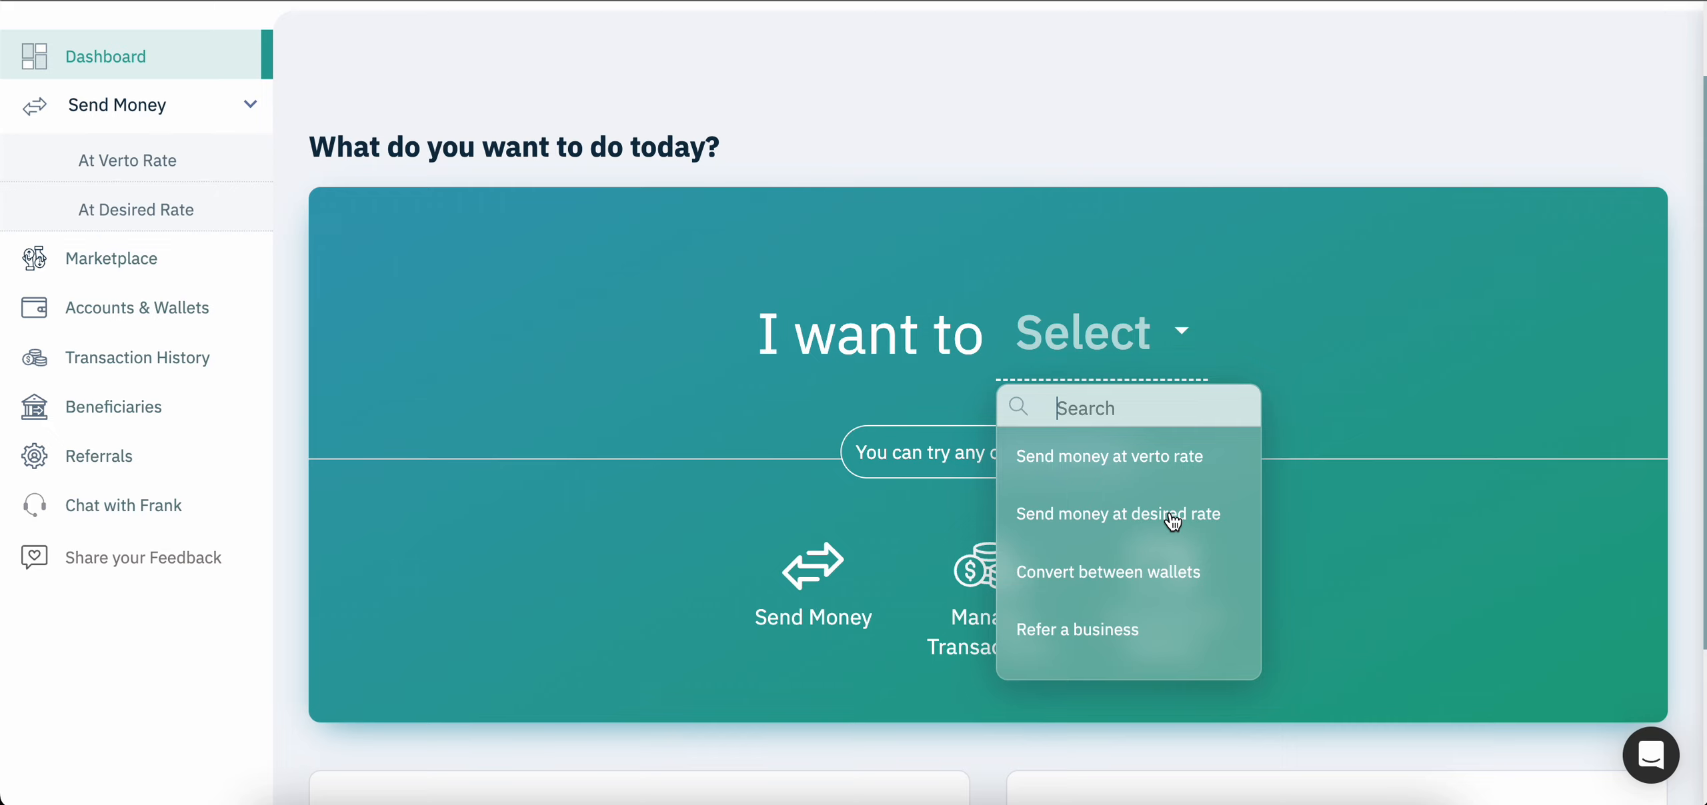
click(1211, 515)
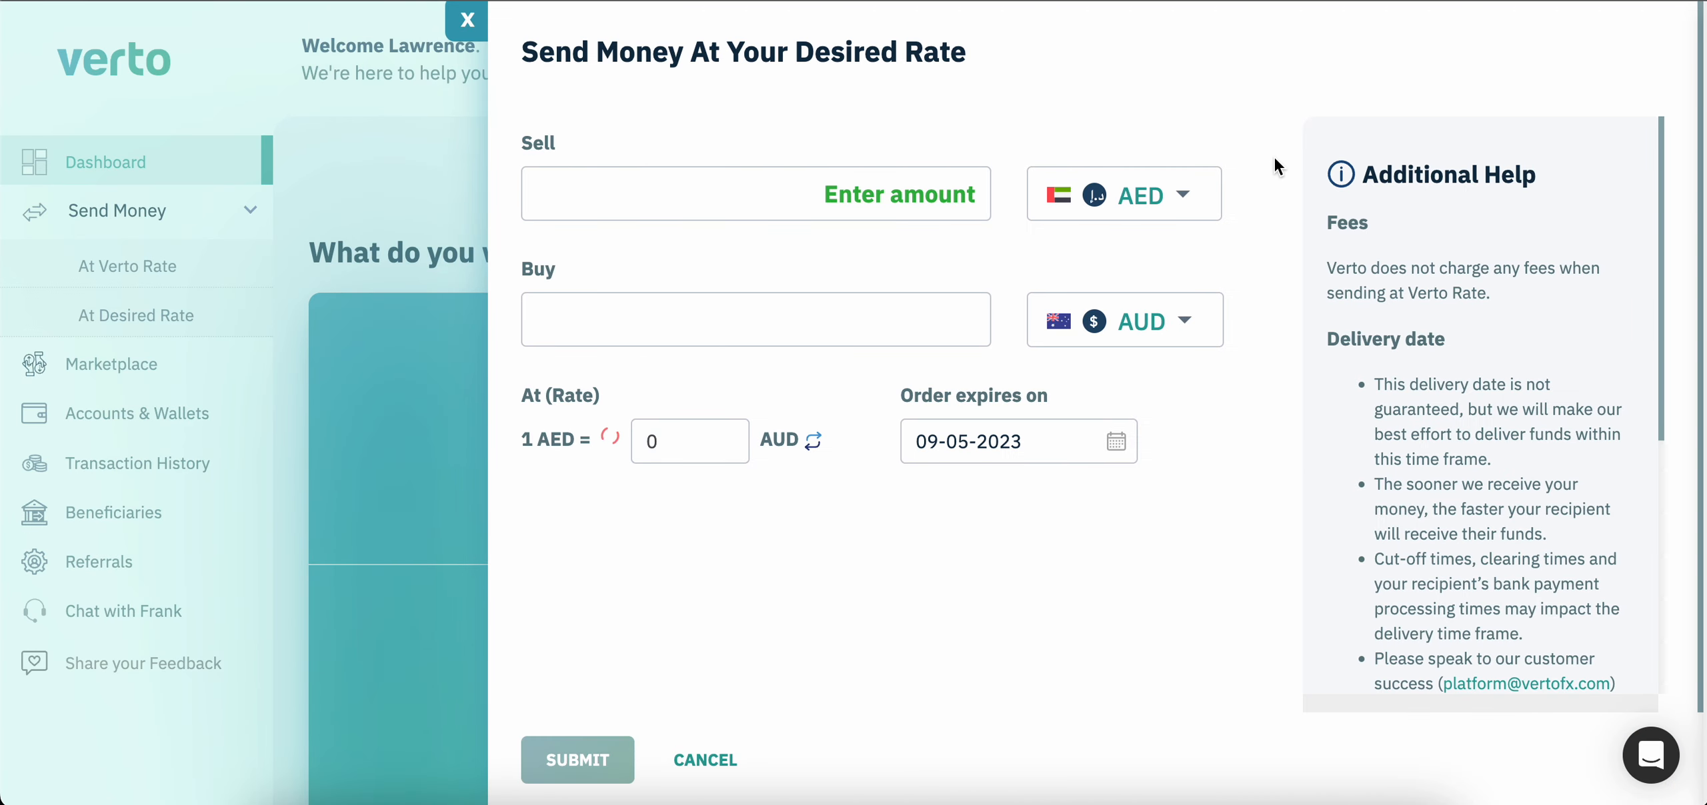
Set the order's sell currency to USD and its buy currency to KES
click(1187, 197)
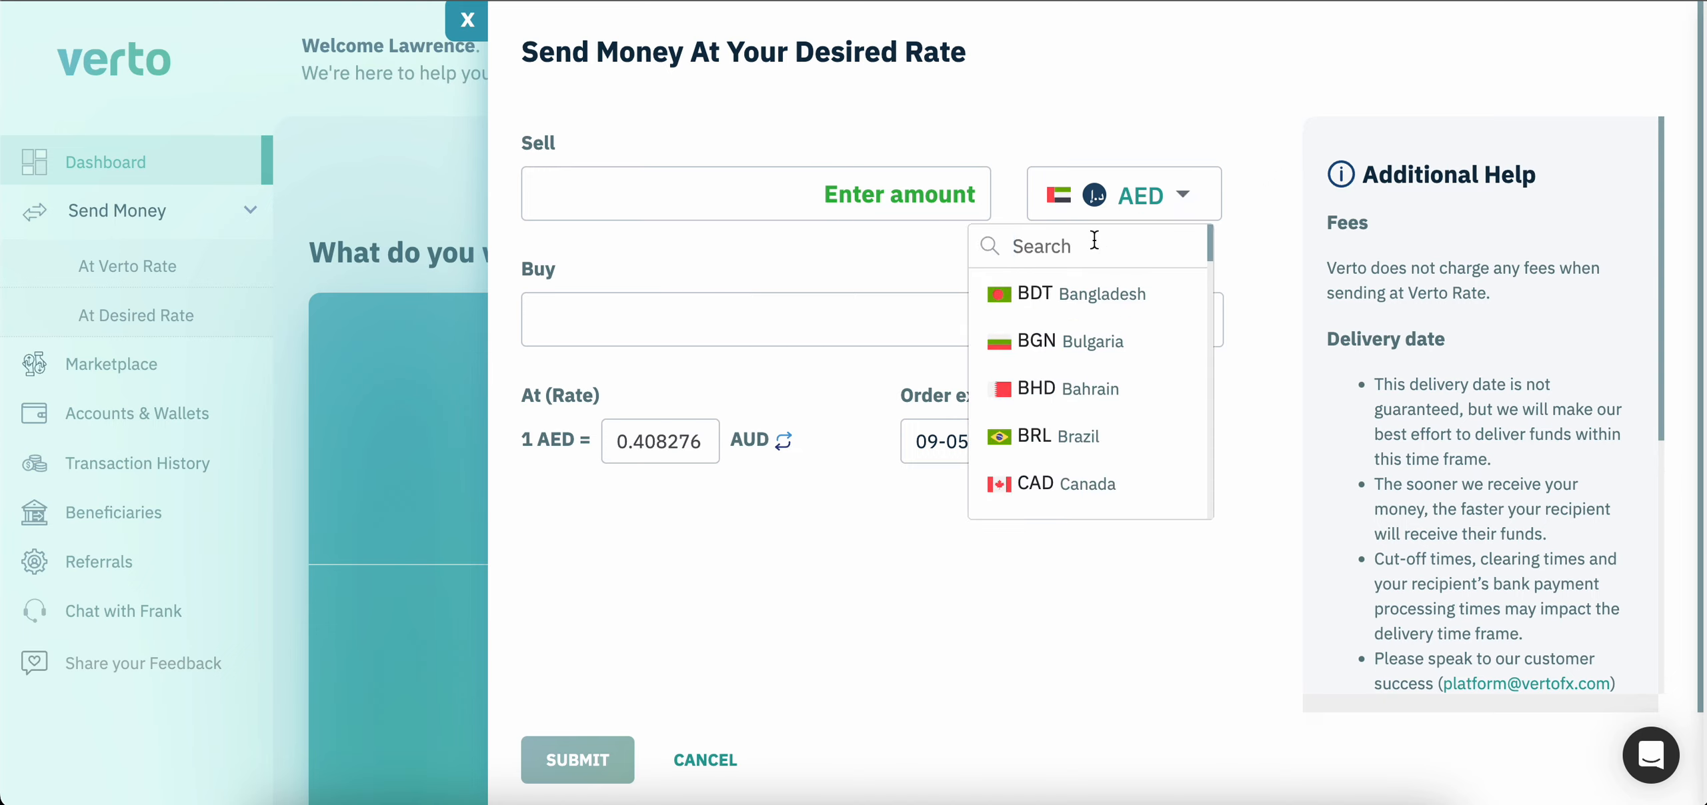
text(usd)
click(1078, 315)
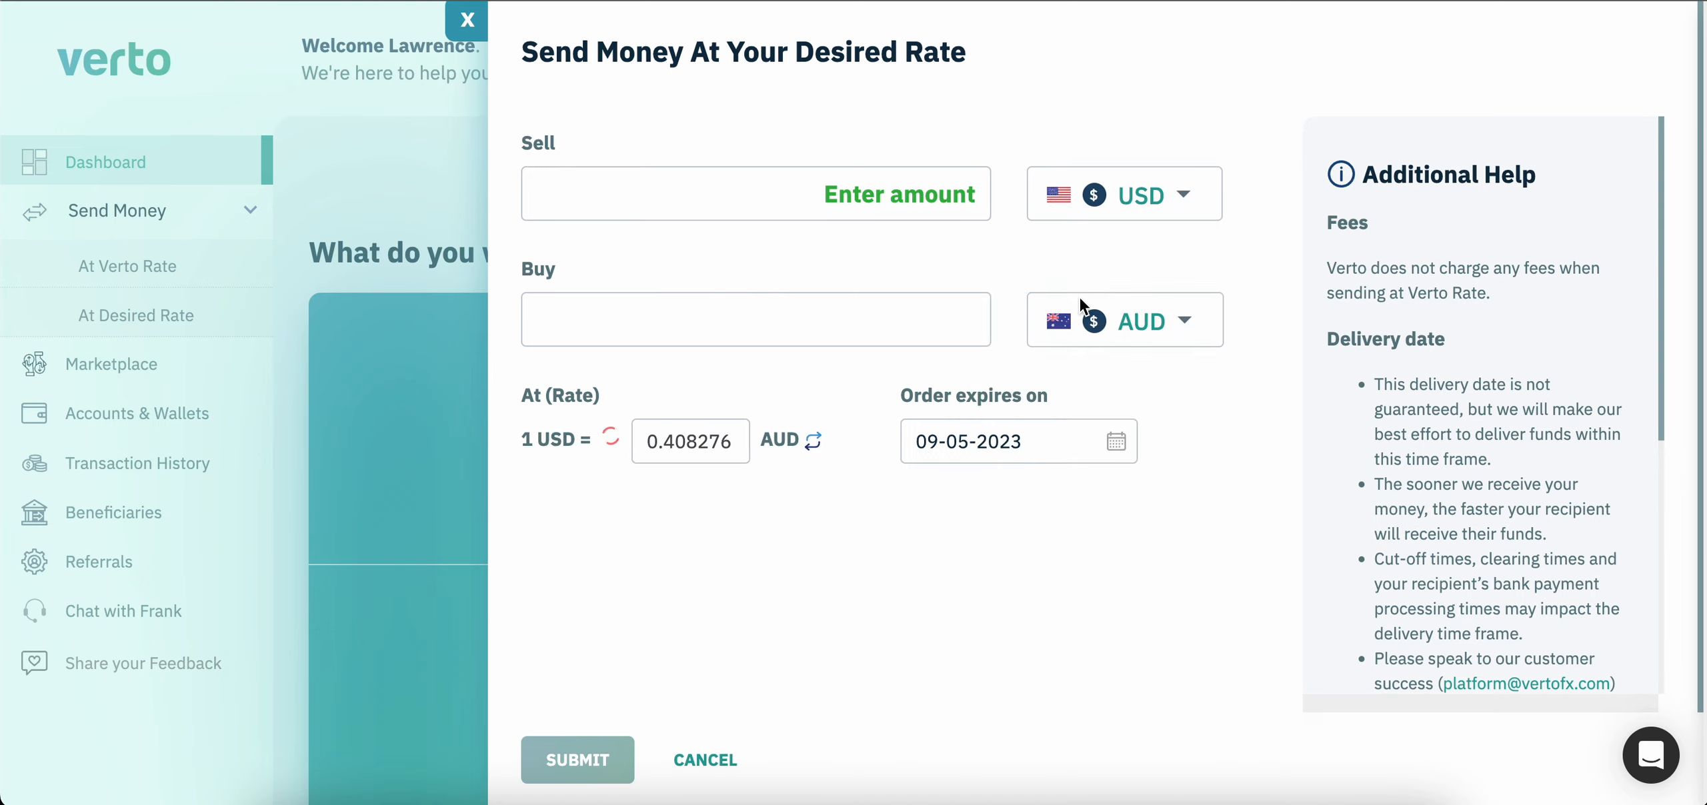
click(1151, 320)
text(kes)
click(1086, 420)
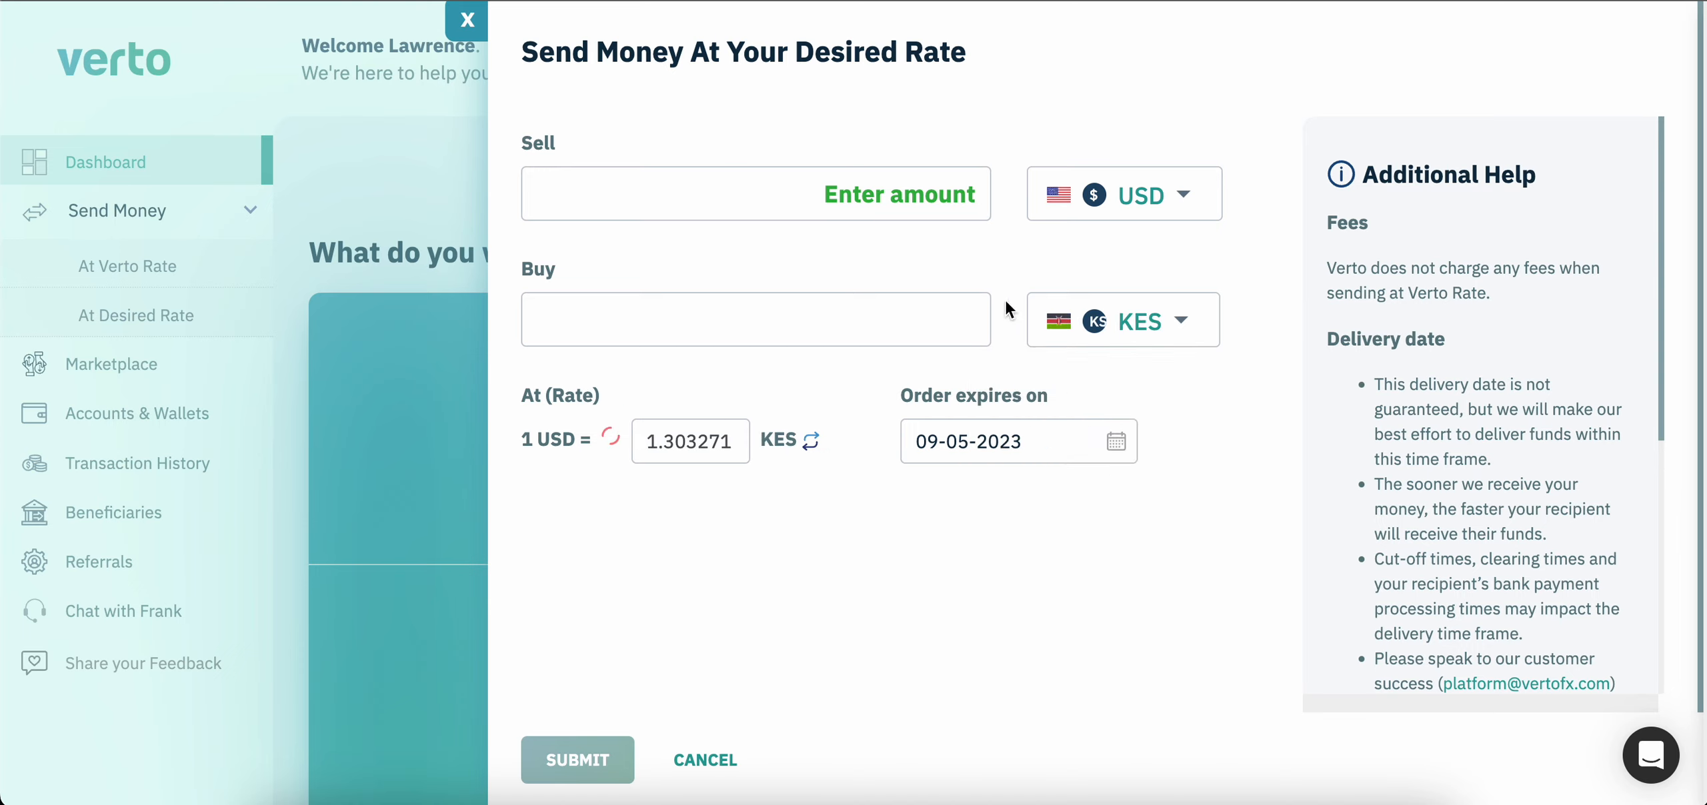
Enter a sell amount of 1,000,001 USD and set the desired rate to 135.5 KES per USD
click(956, 219)
text(1,000,0)
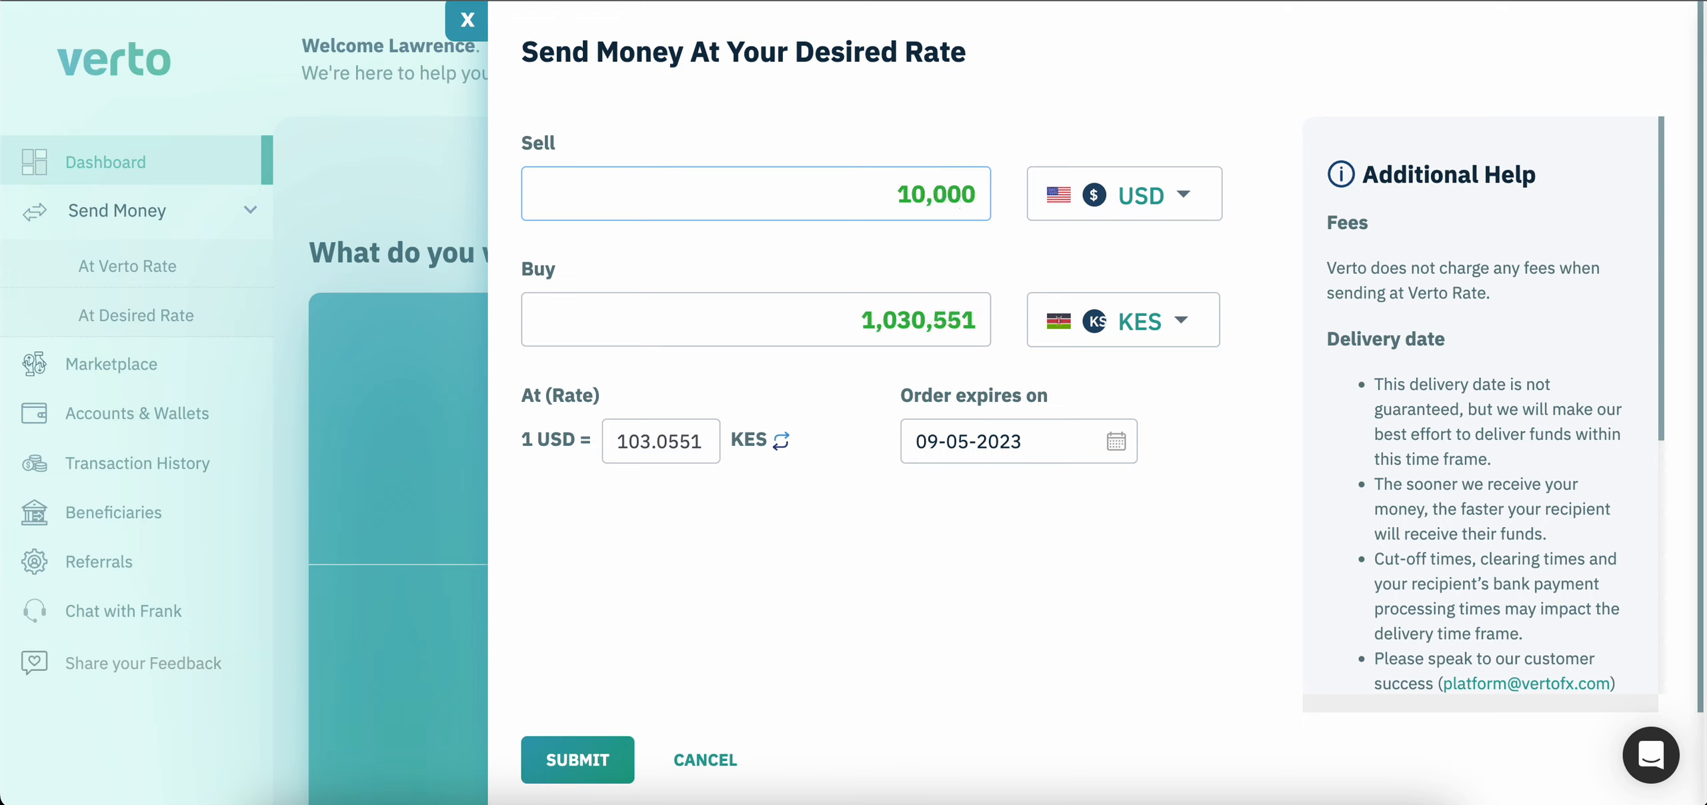
text(01)
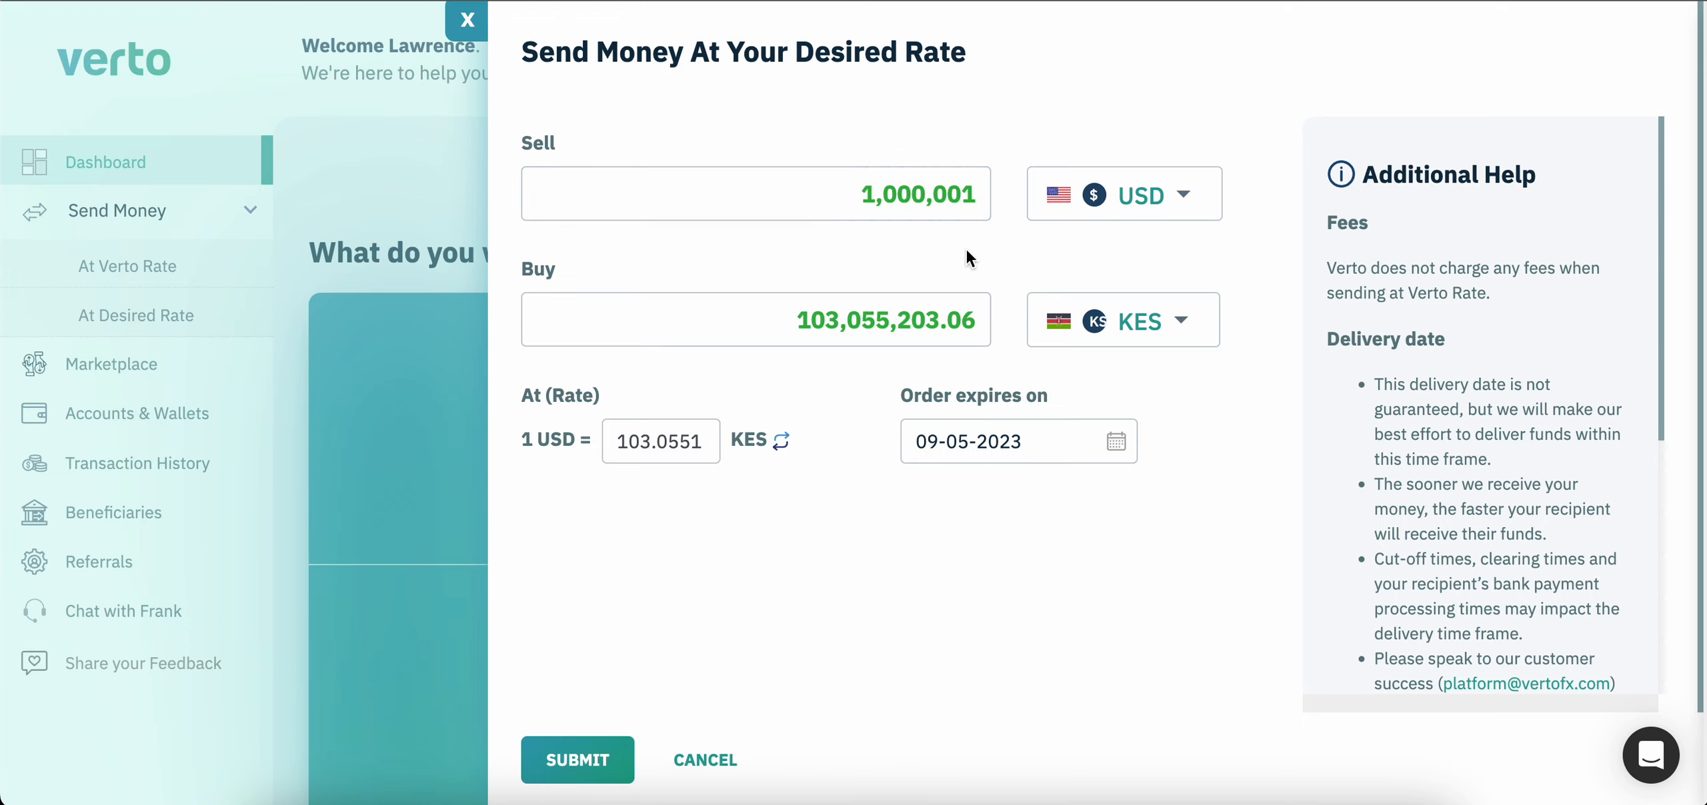
double_click(671, 444)
text(135.5)
double_click(653, 441)
click(672, 504)
Set the order's expiry date to 12-05-2023, then submit and confirm the order
click(978, 448)
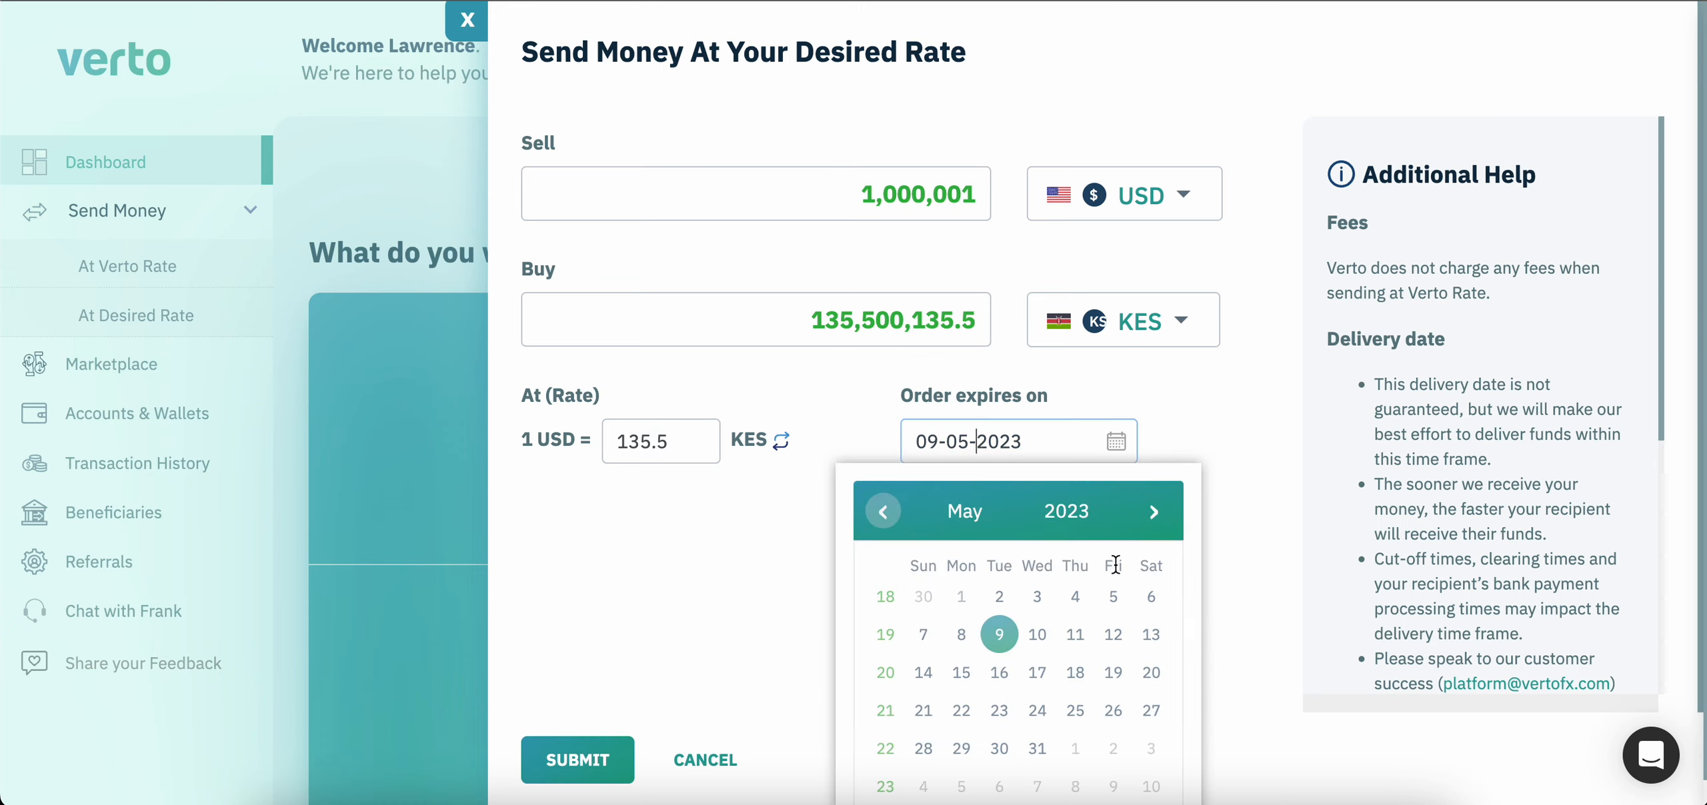
click(1114, 635)
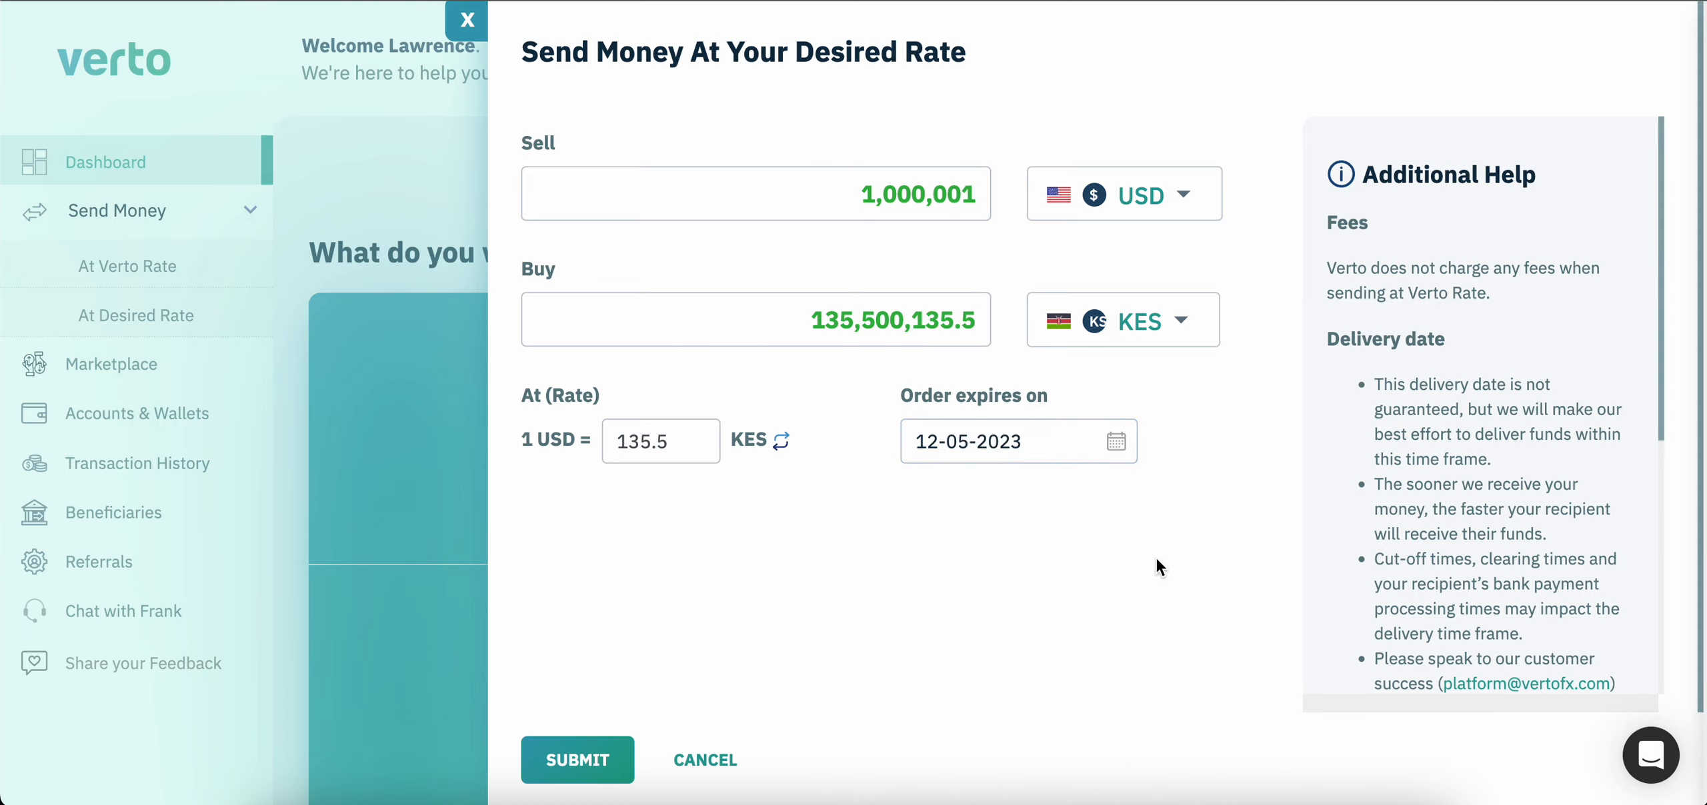
click(590, 768)
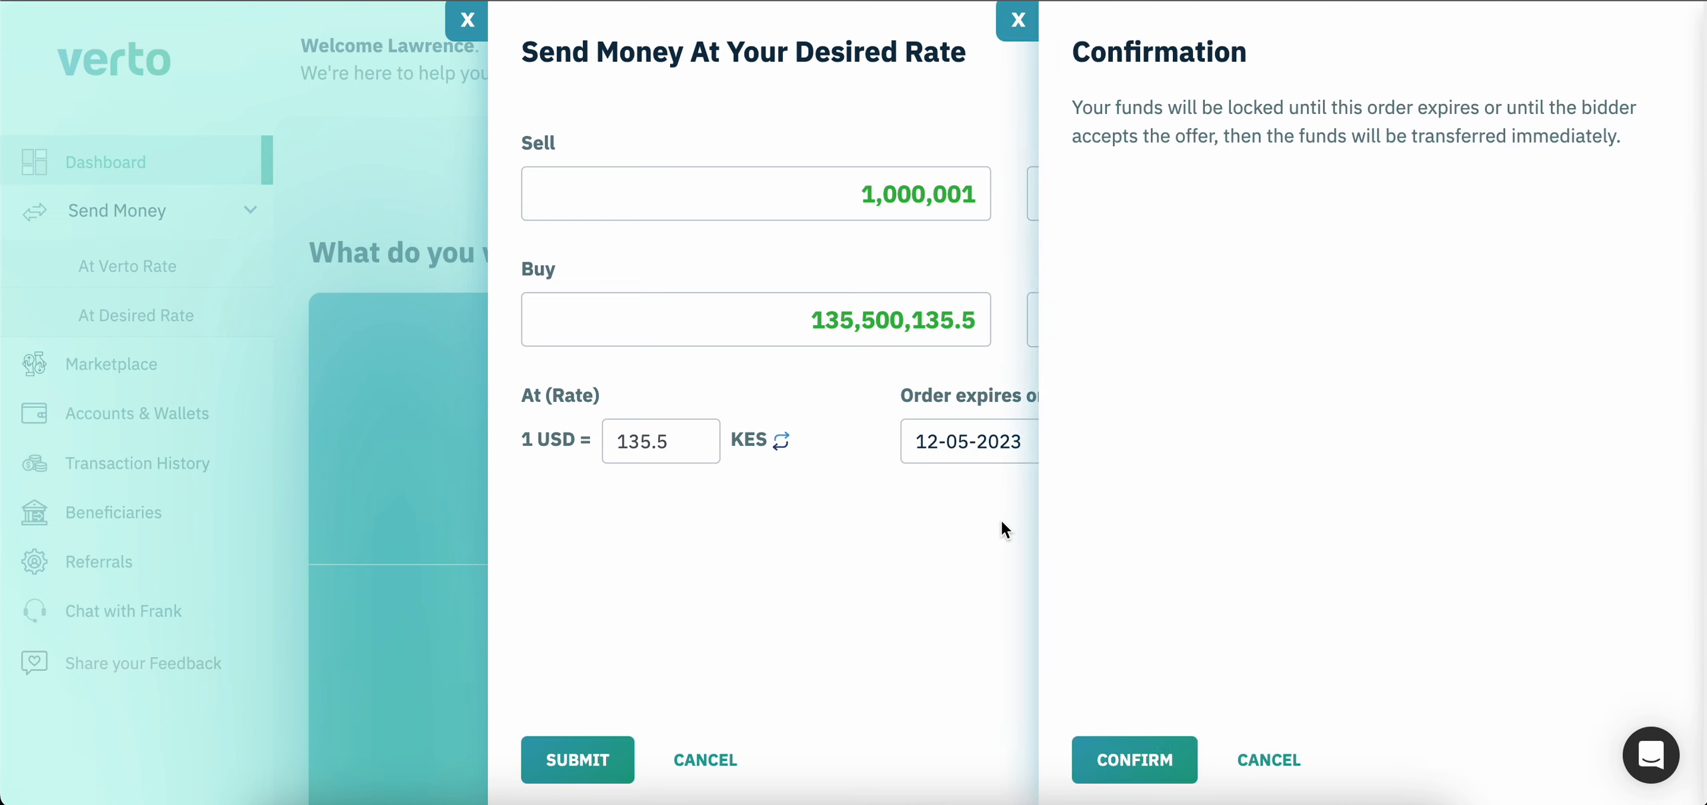
click(1133, 759)
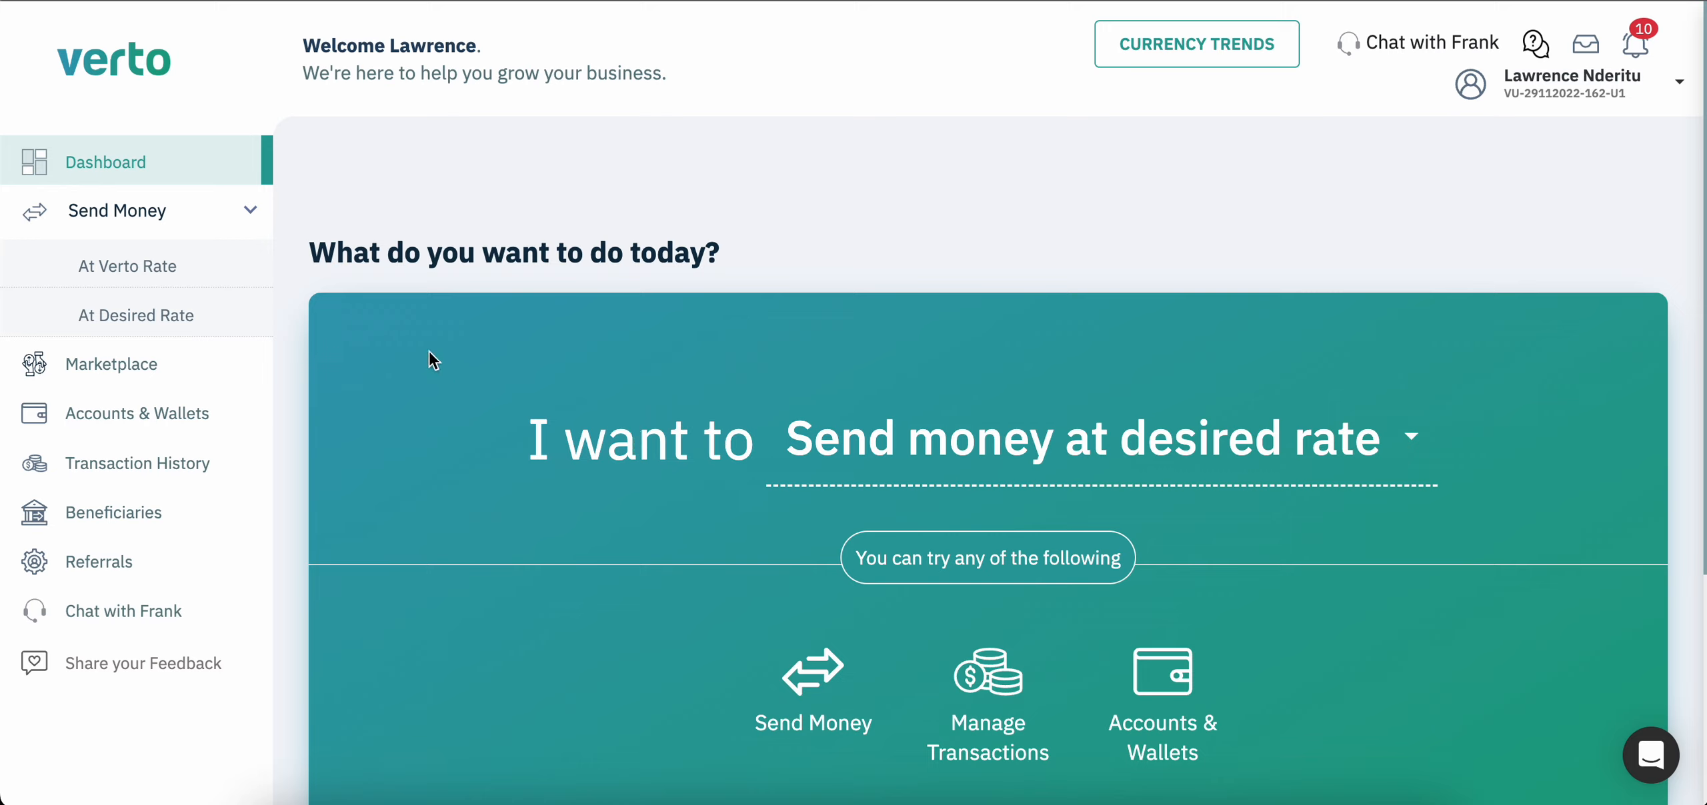
Go to the desired-rate exchange page and read its explanation of how the marketplace works, then close it
click(170, 320)
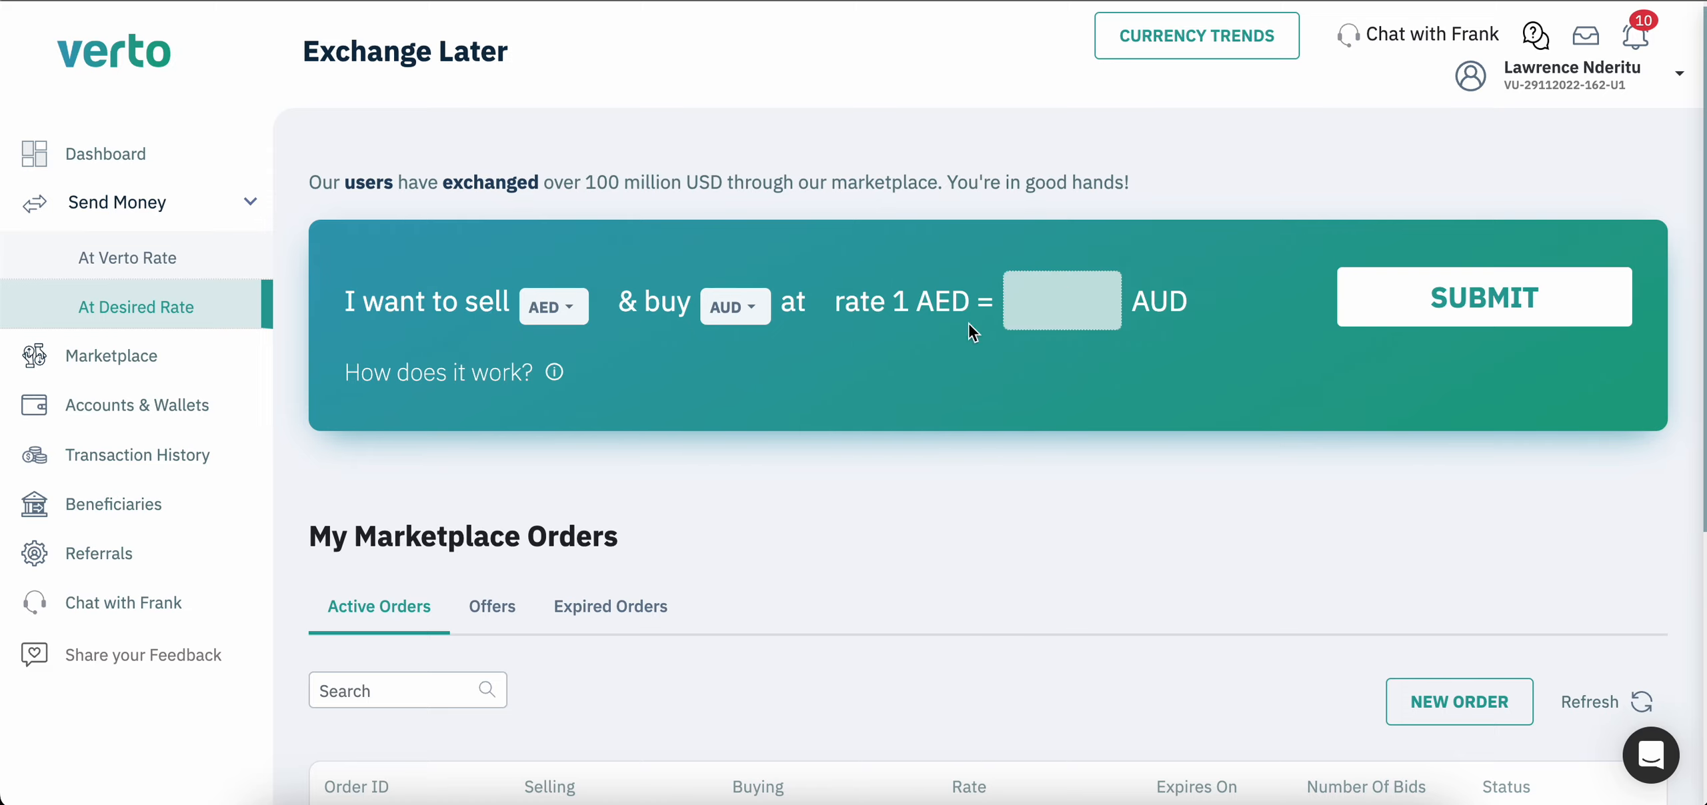
scroll(1125, 369, down, 2)
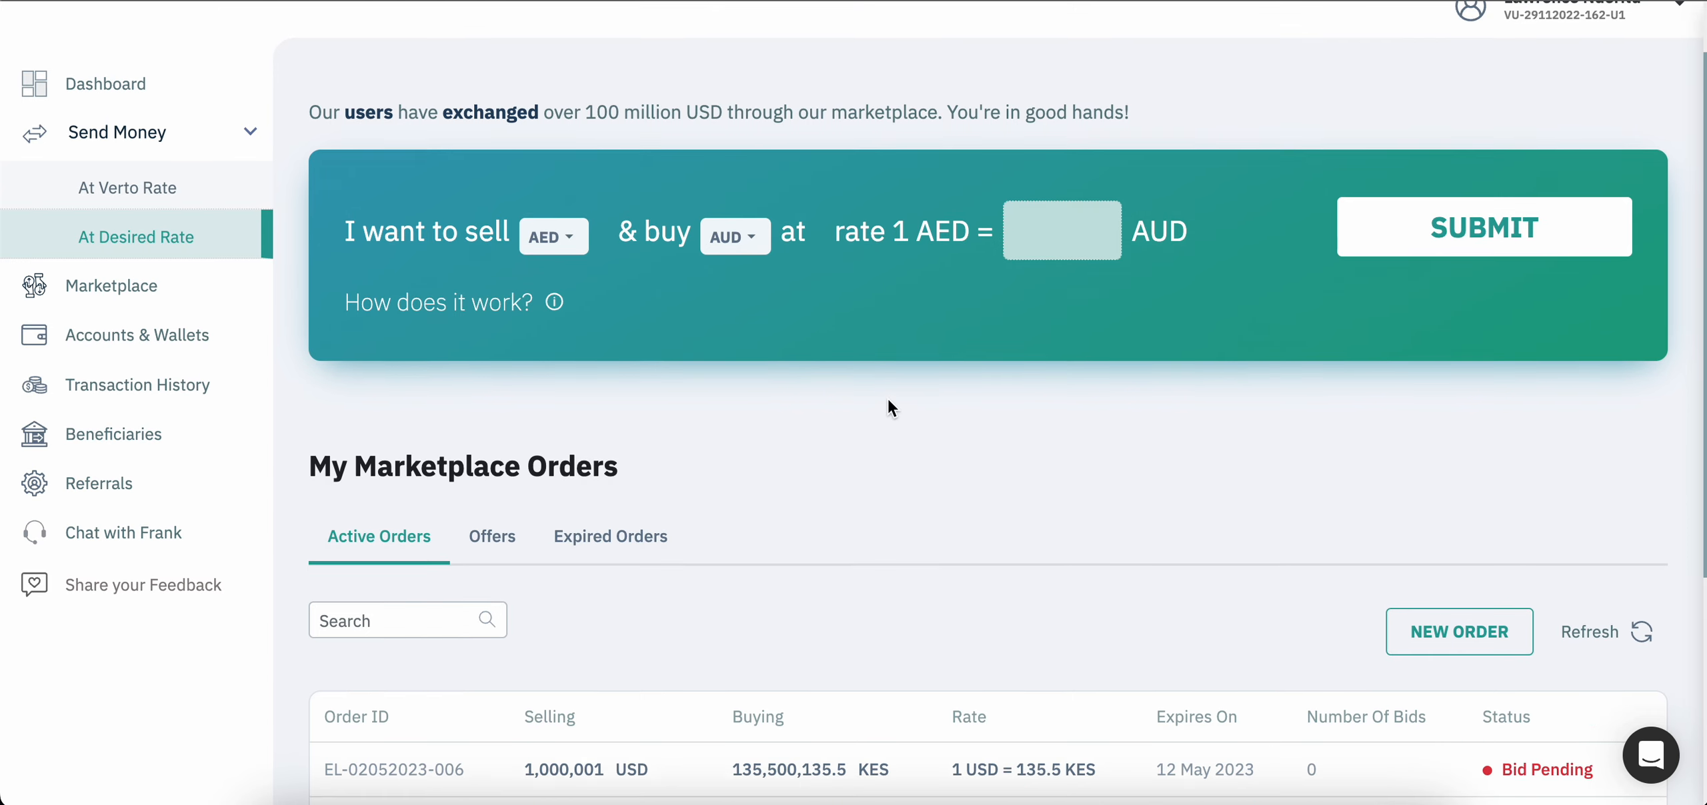
click(555, 303)
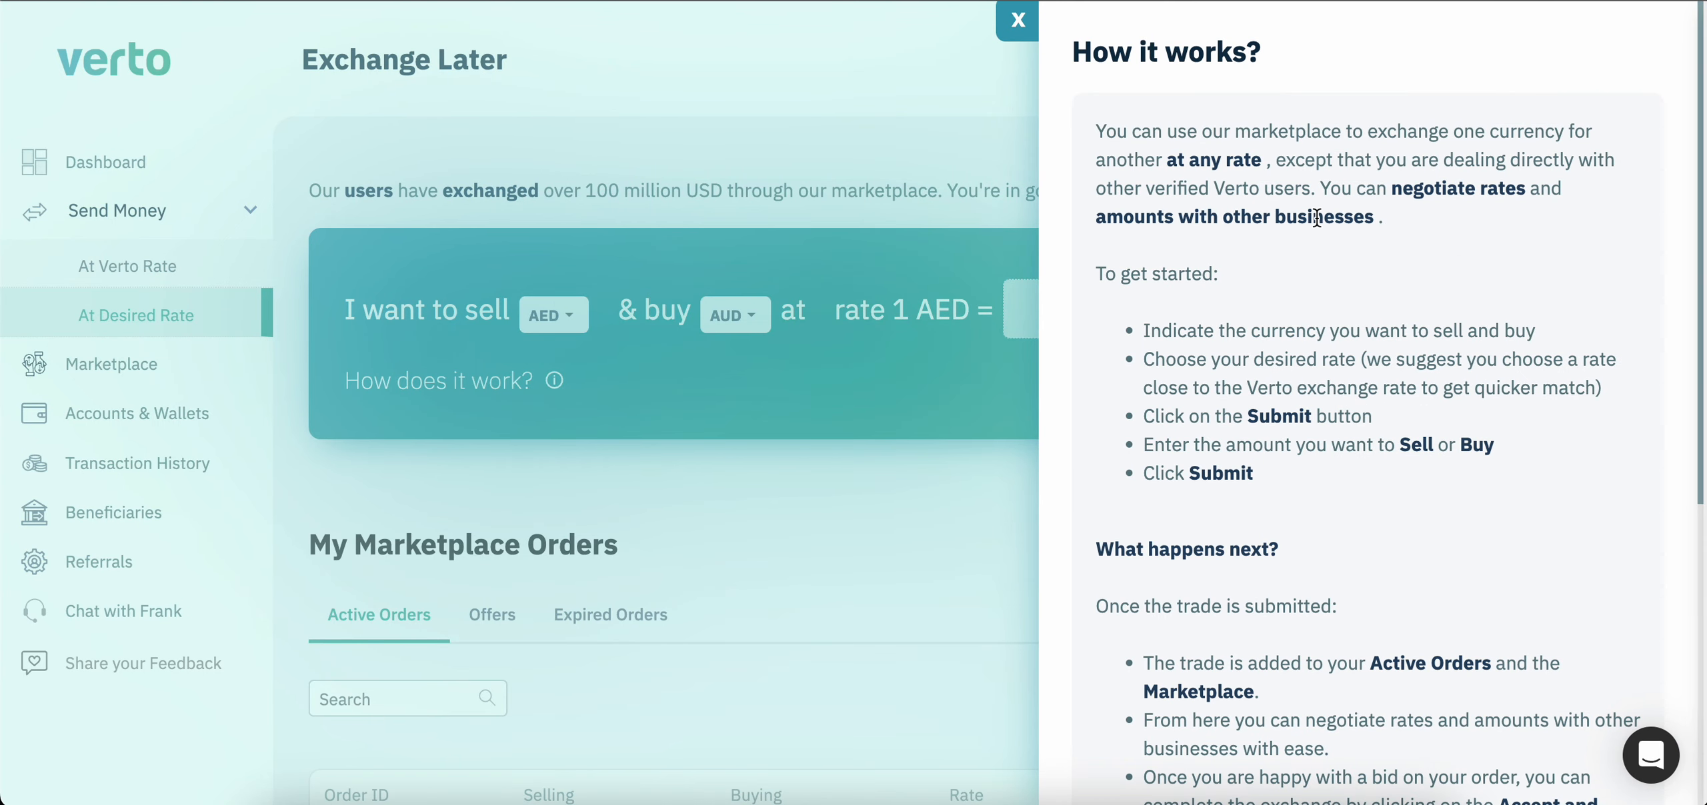
scroll(1411, 320, down, 6)
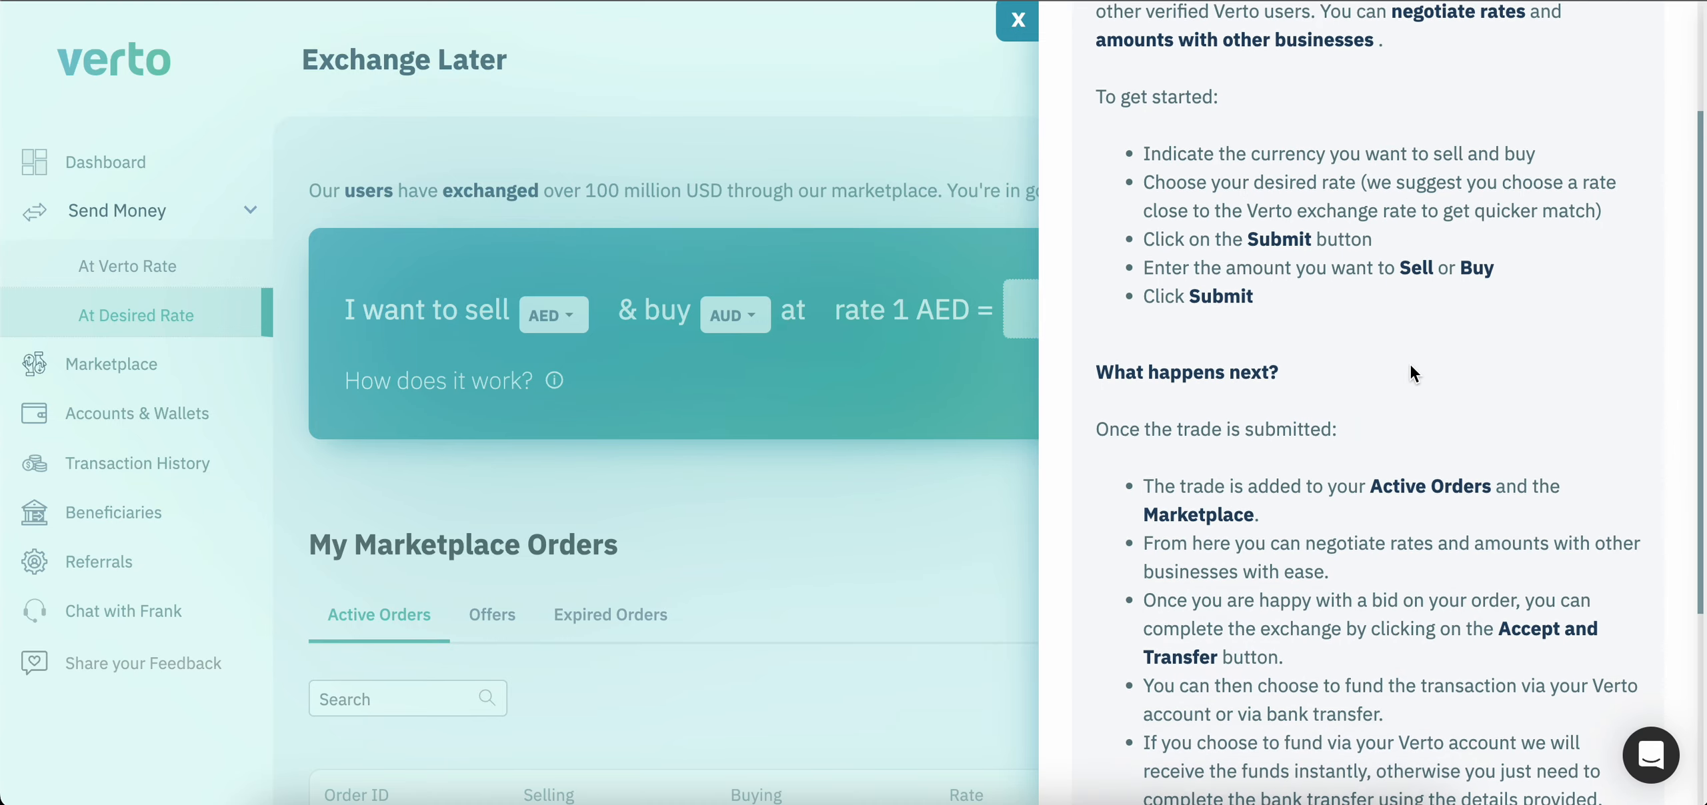
scroll(1411, 365, up, 6)
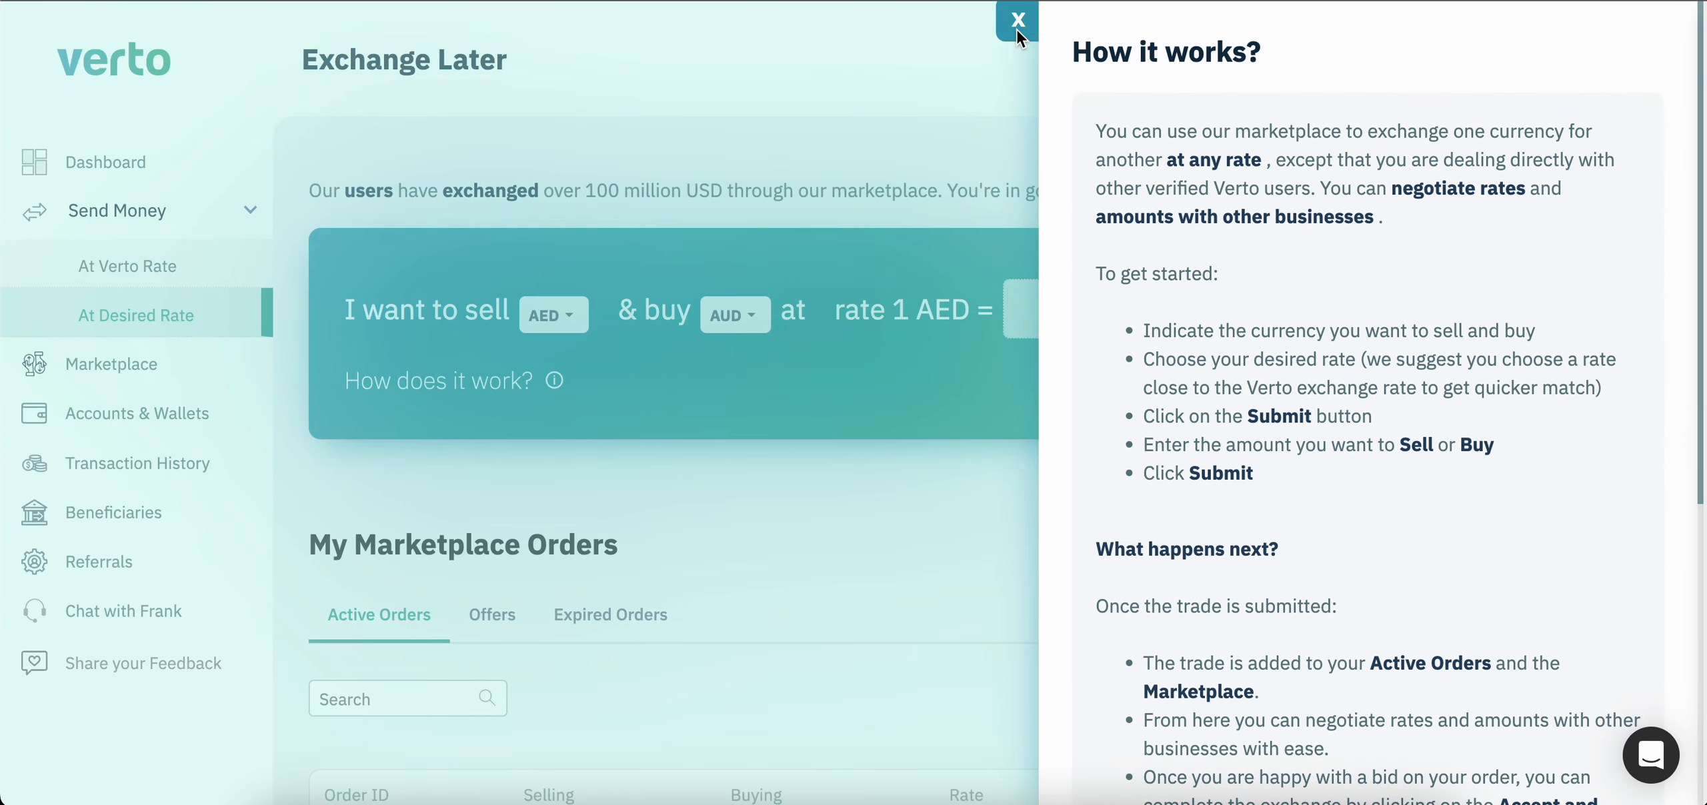
click(1016, 26)
Review the active orders listed under My Marketplace Orders
scroll(934, 481, down, 6)
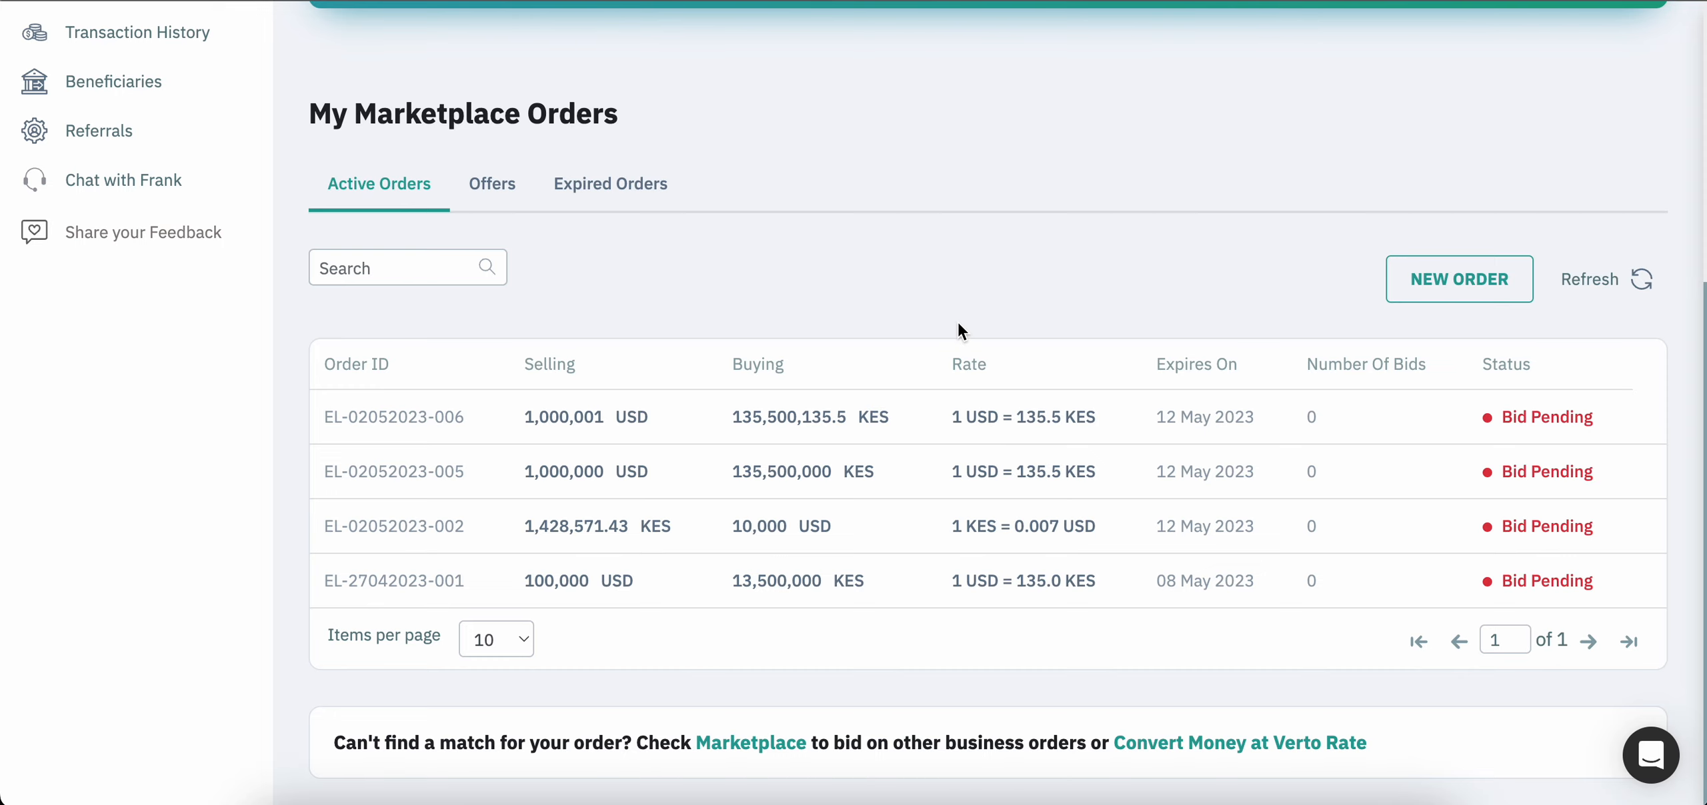
scroll(957, 322, up, 1)
scroll(958, 323, up, 3)
scroll(957, 323, up, 1)
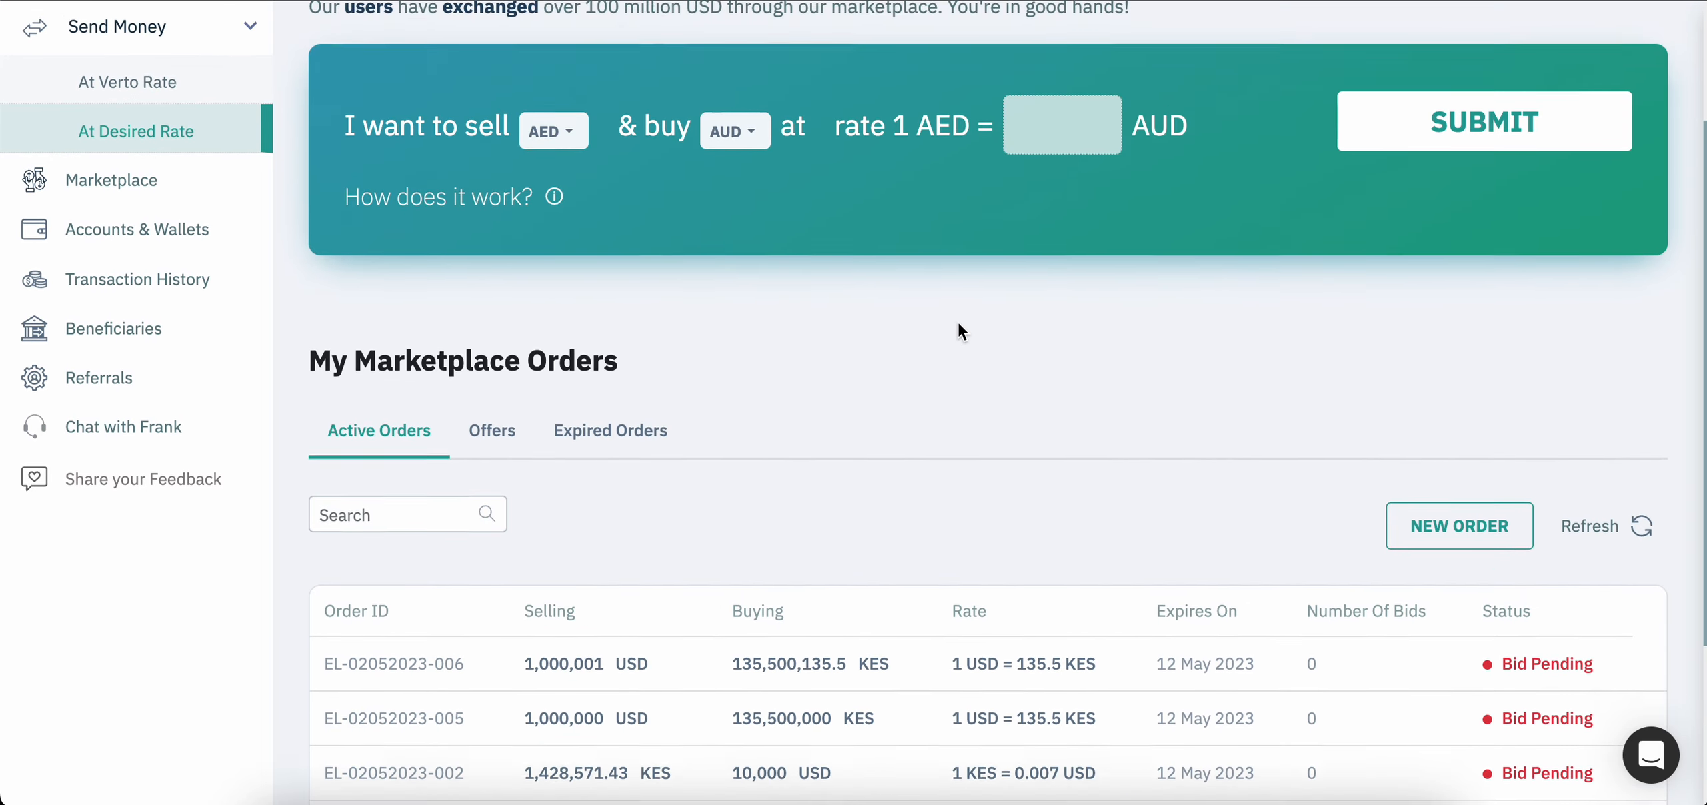
scroll(957, 323, up, 1)
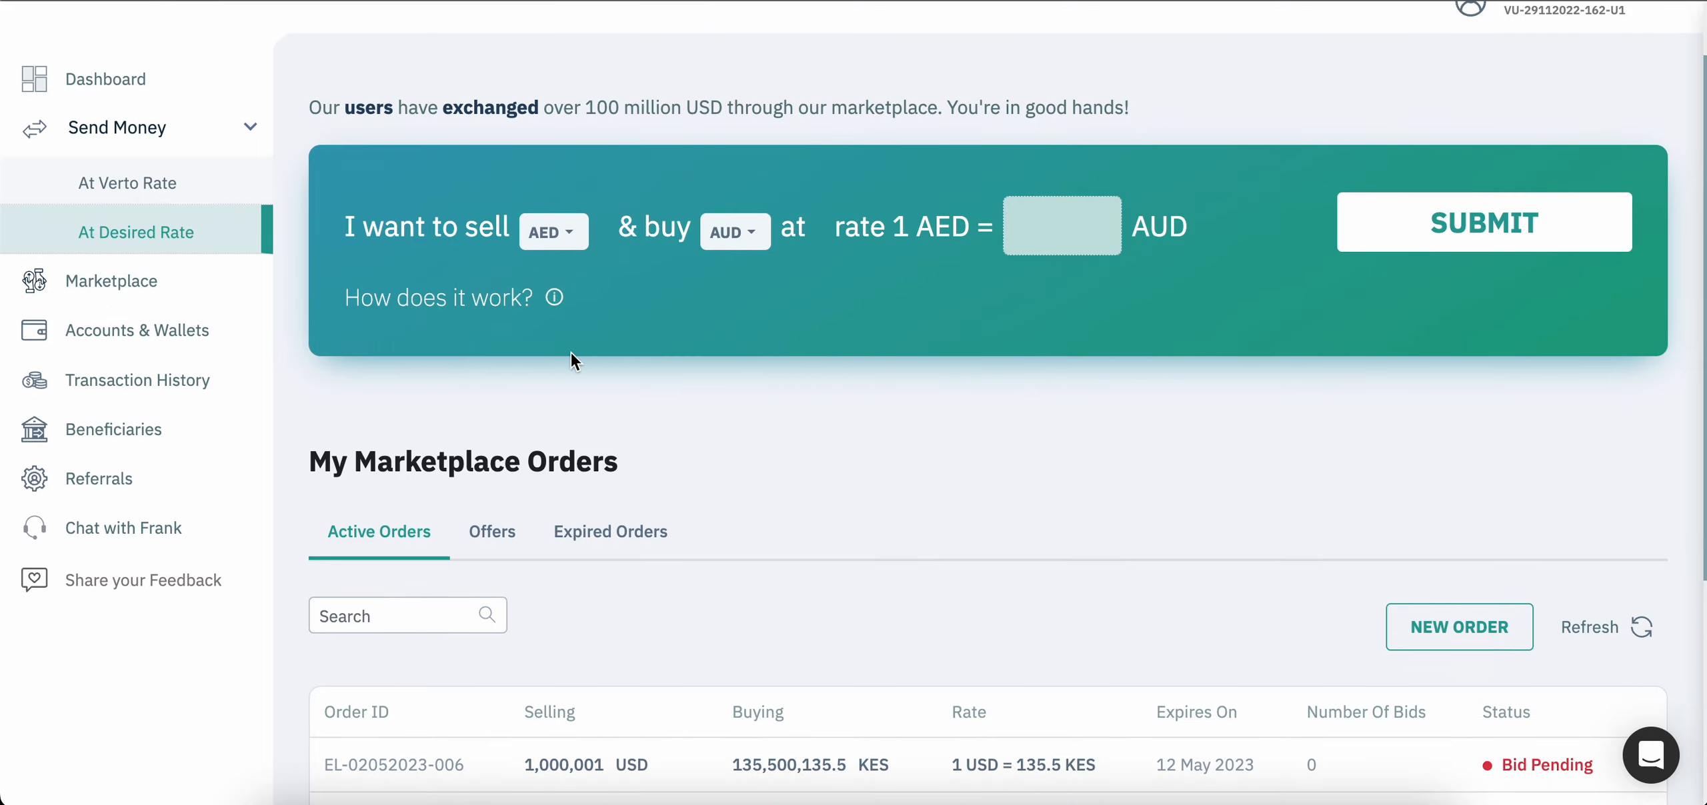
scroll(886, 366, up, 1)
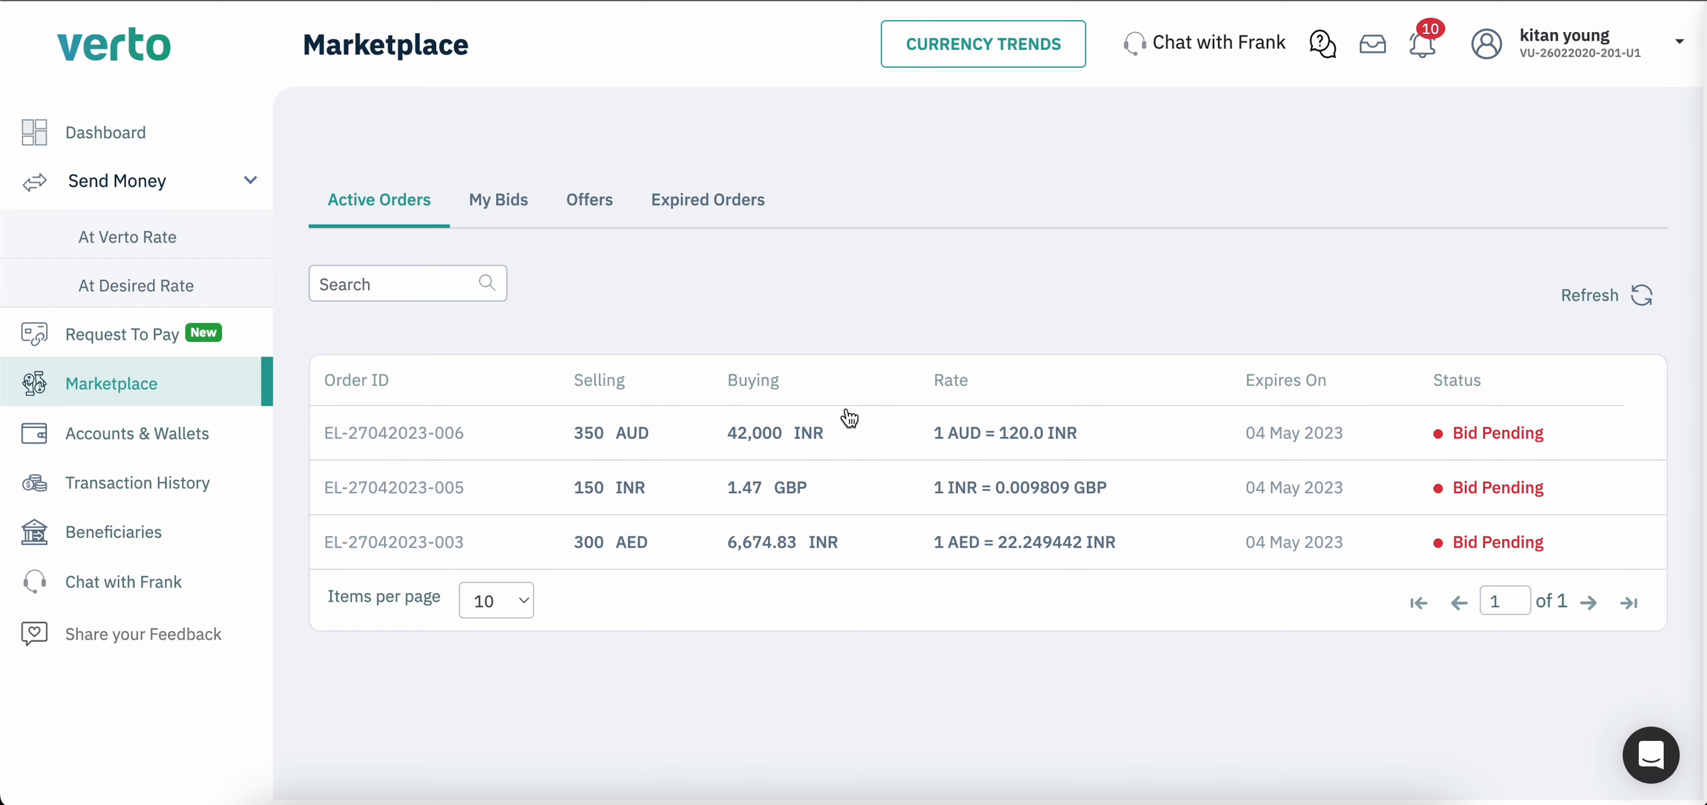
Accept the marketplace order selling 350 AUD for 42,000 INR at its offered rate and proceed to transfer
click(848, 434)
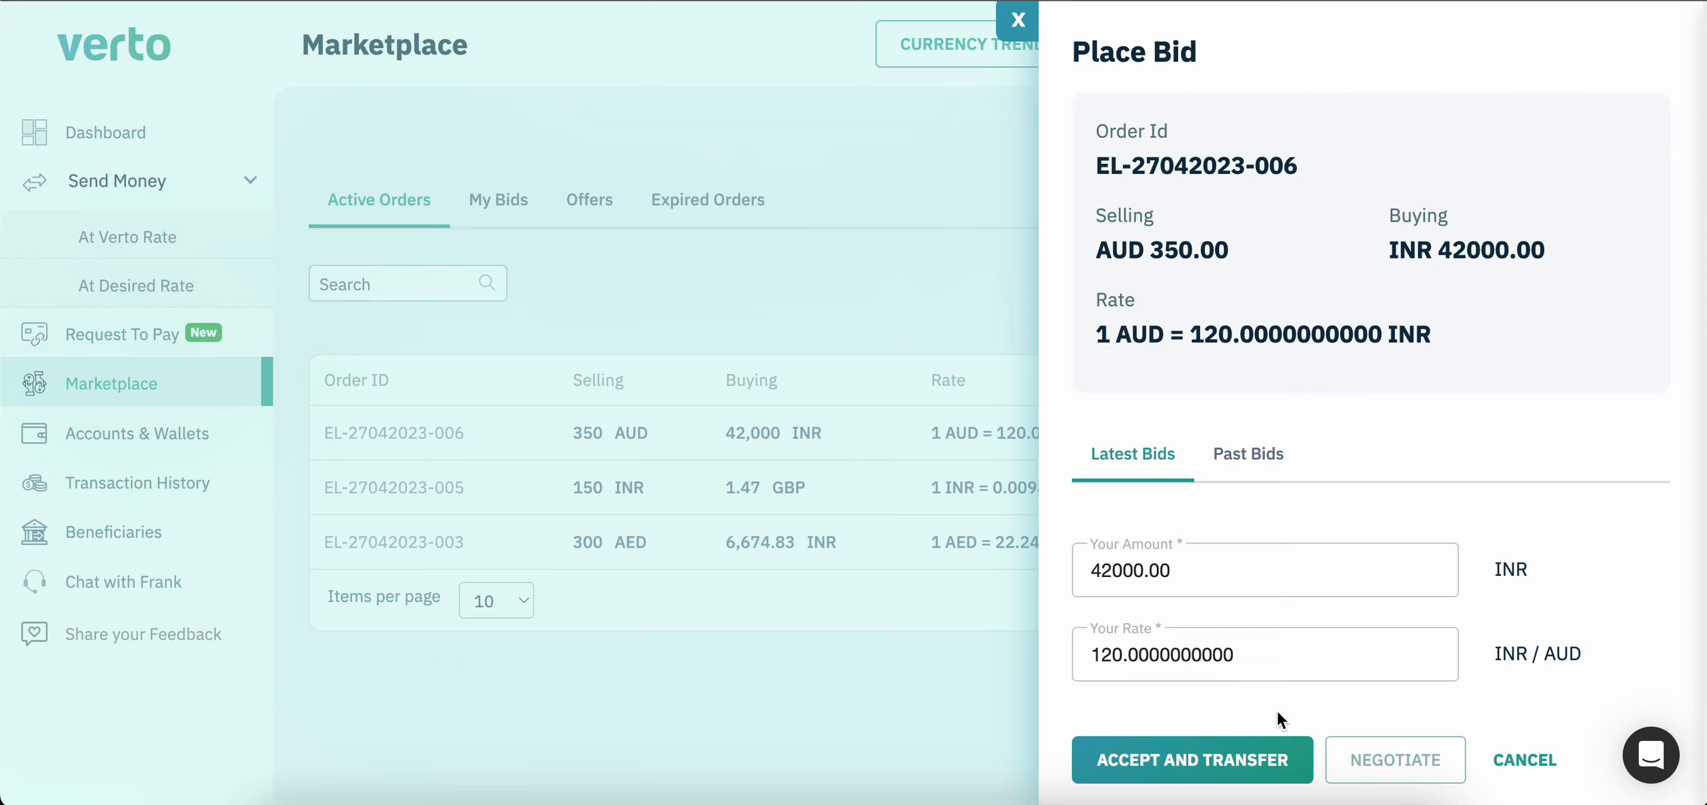
click(1239, 768)
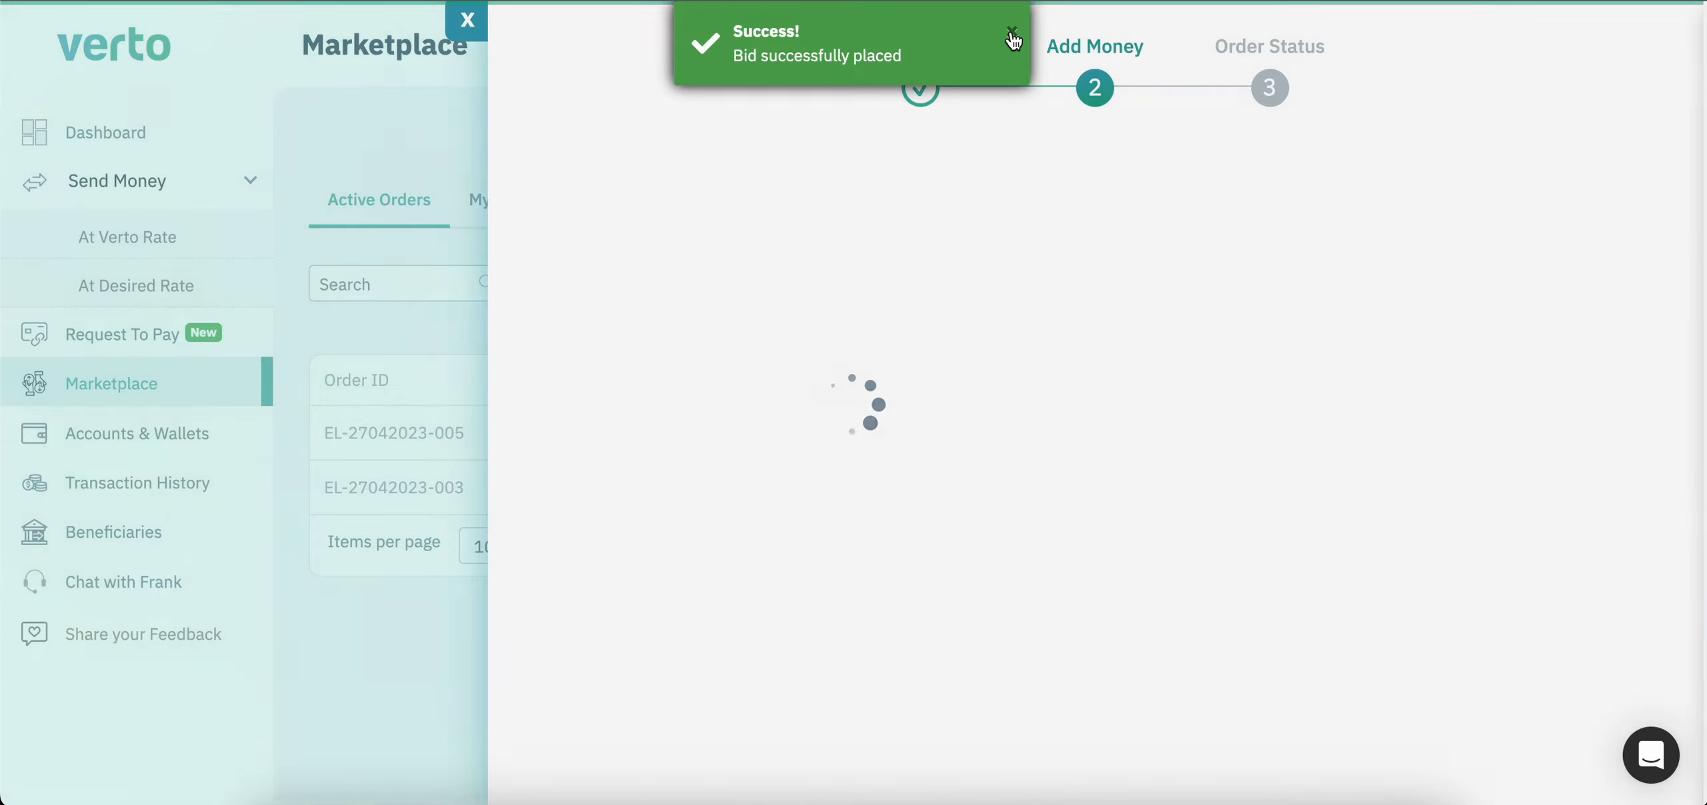
click(1012, 34)
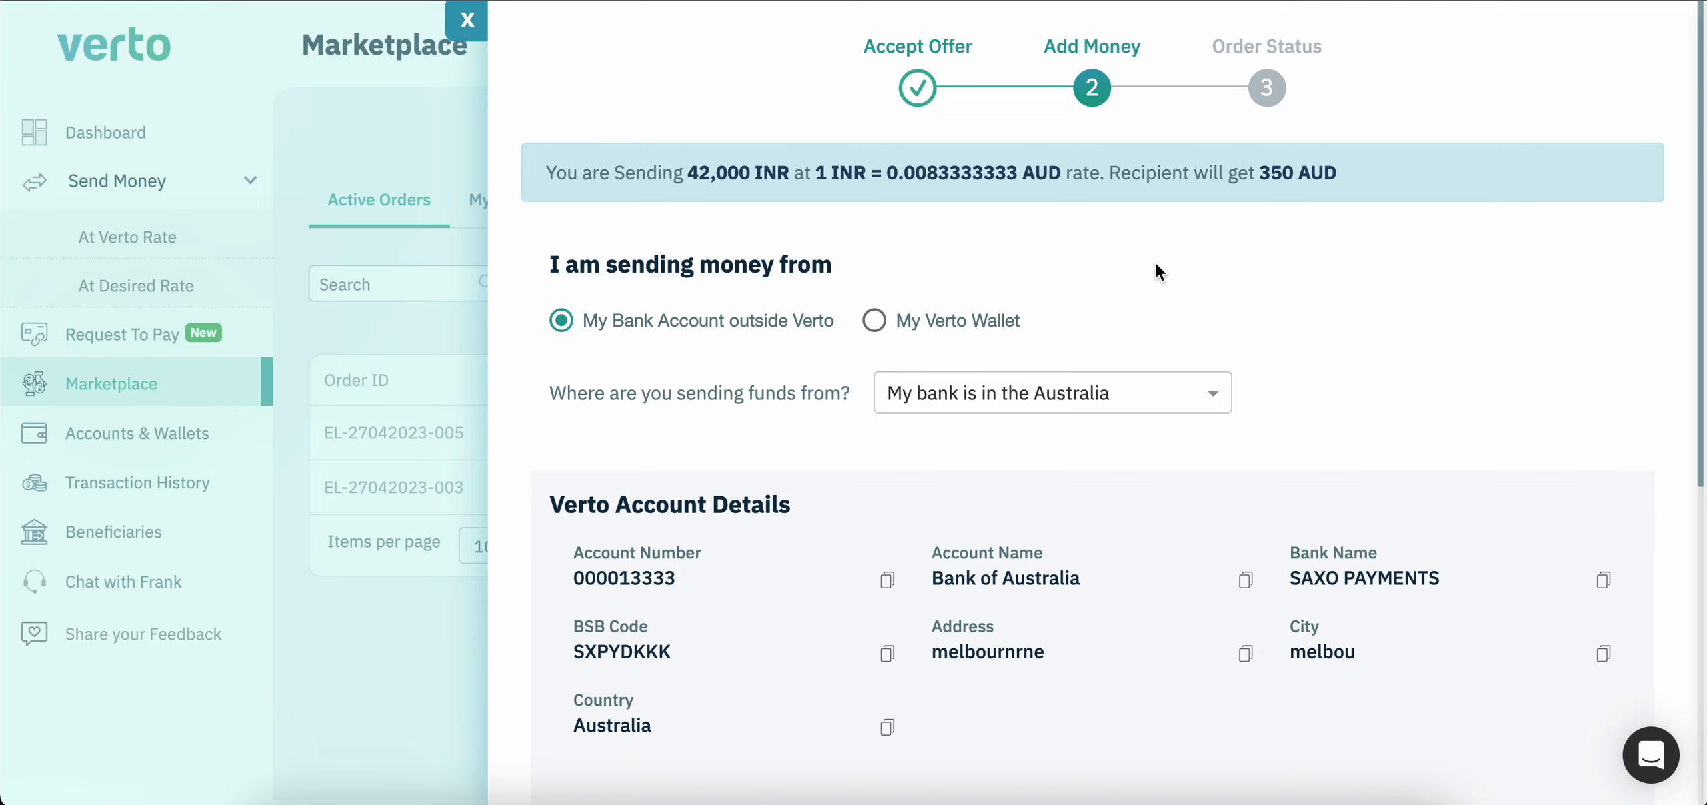
Examine the Add Money page's funding source, account details and transfer instructions for the accepted order, then close it
scroll(1160, 400, down, 3)
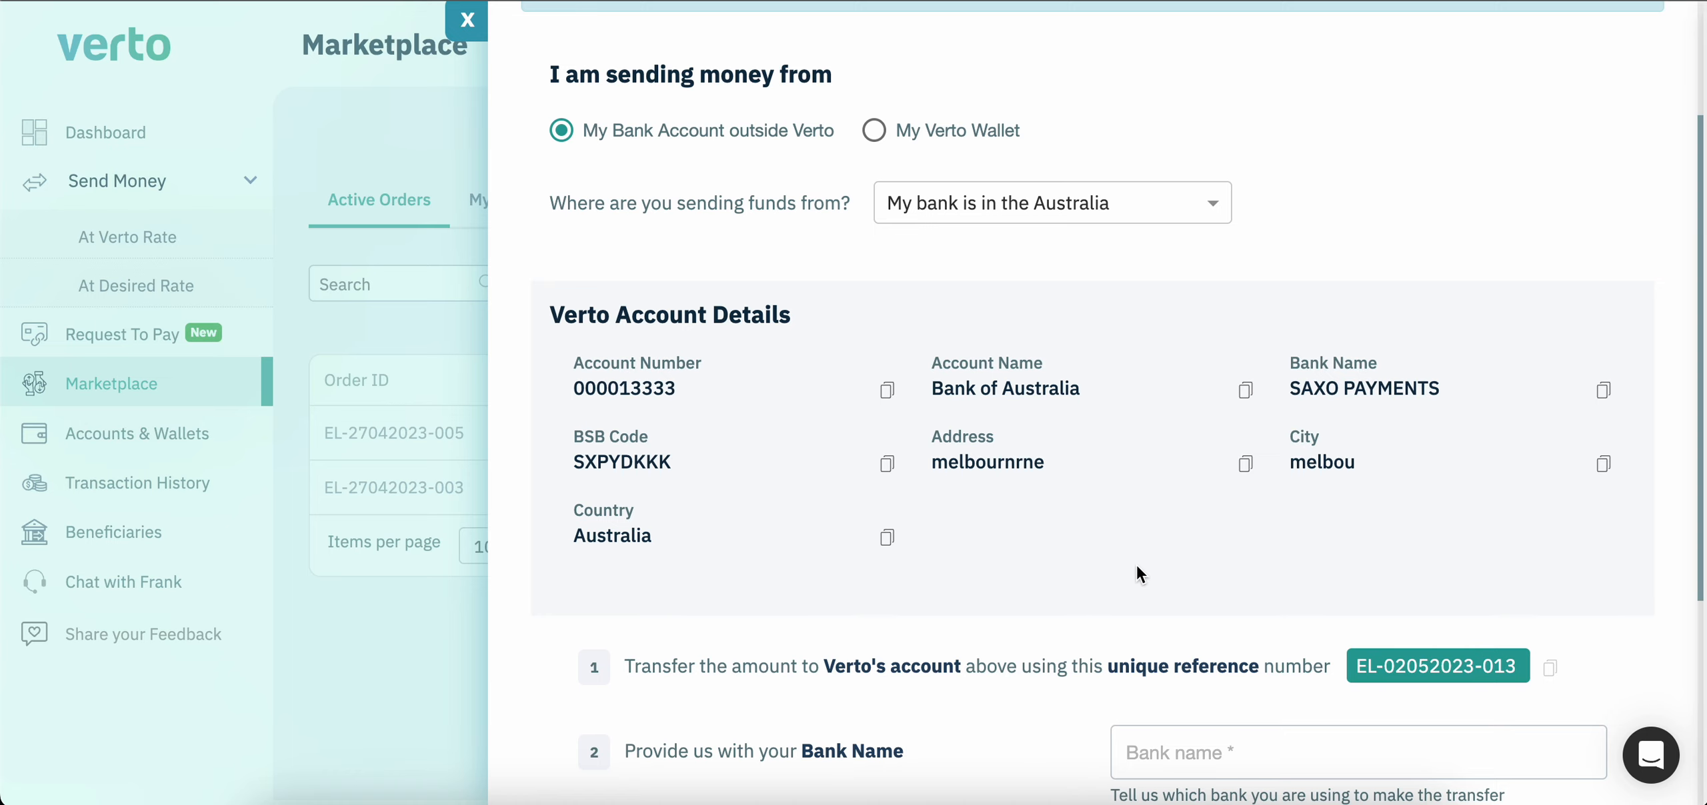
scroll(1136, 566, down, 3)
scroll(1359, 498, up, 1)
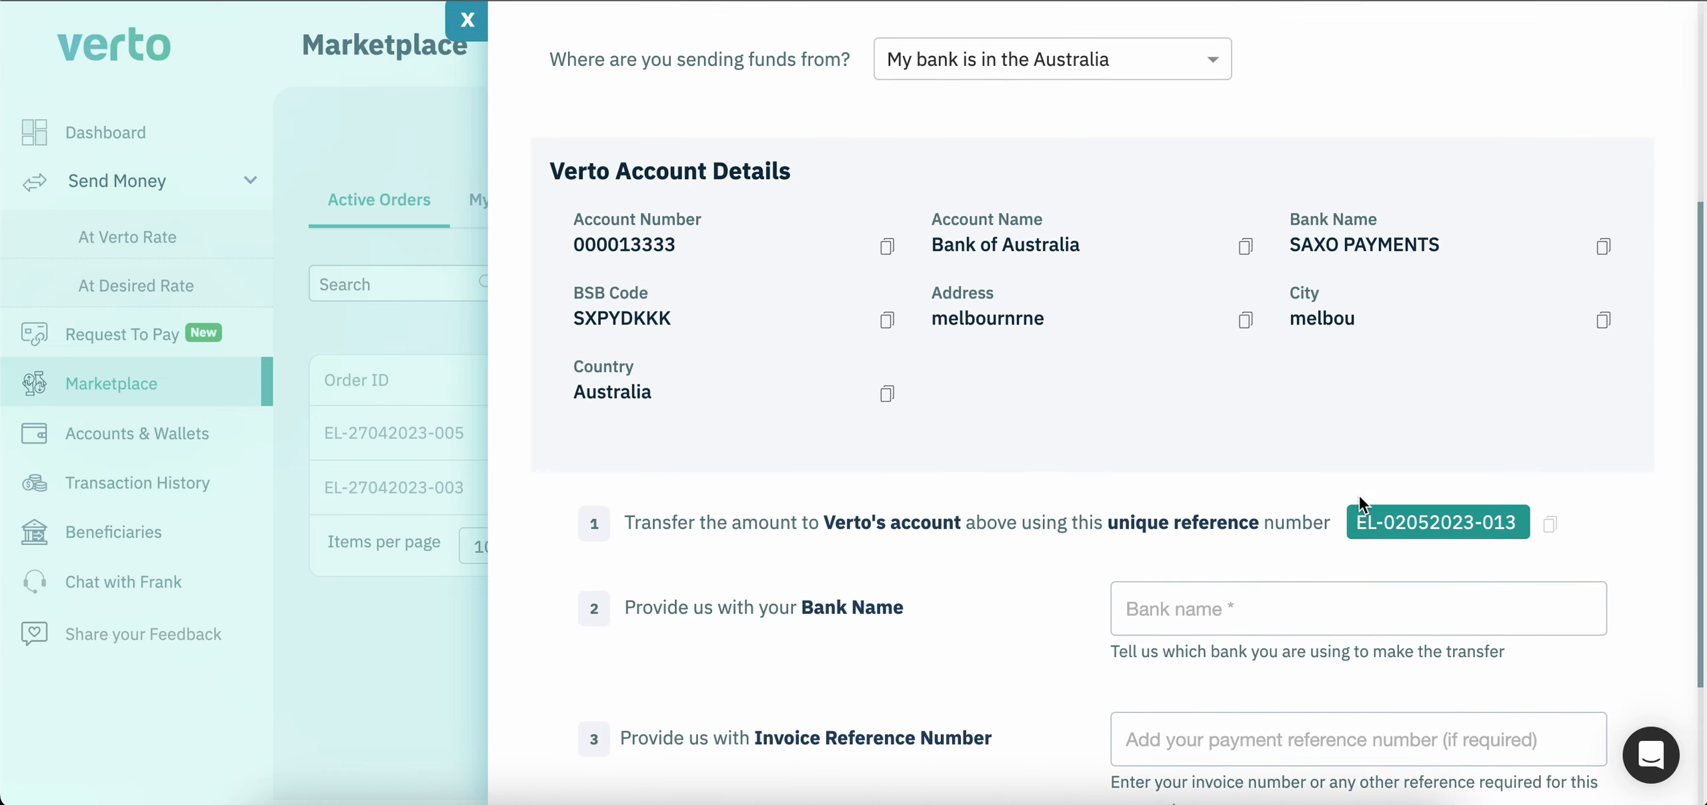
scroll(1137, 498, down, 1)
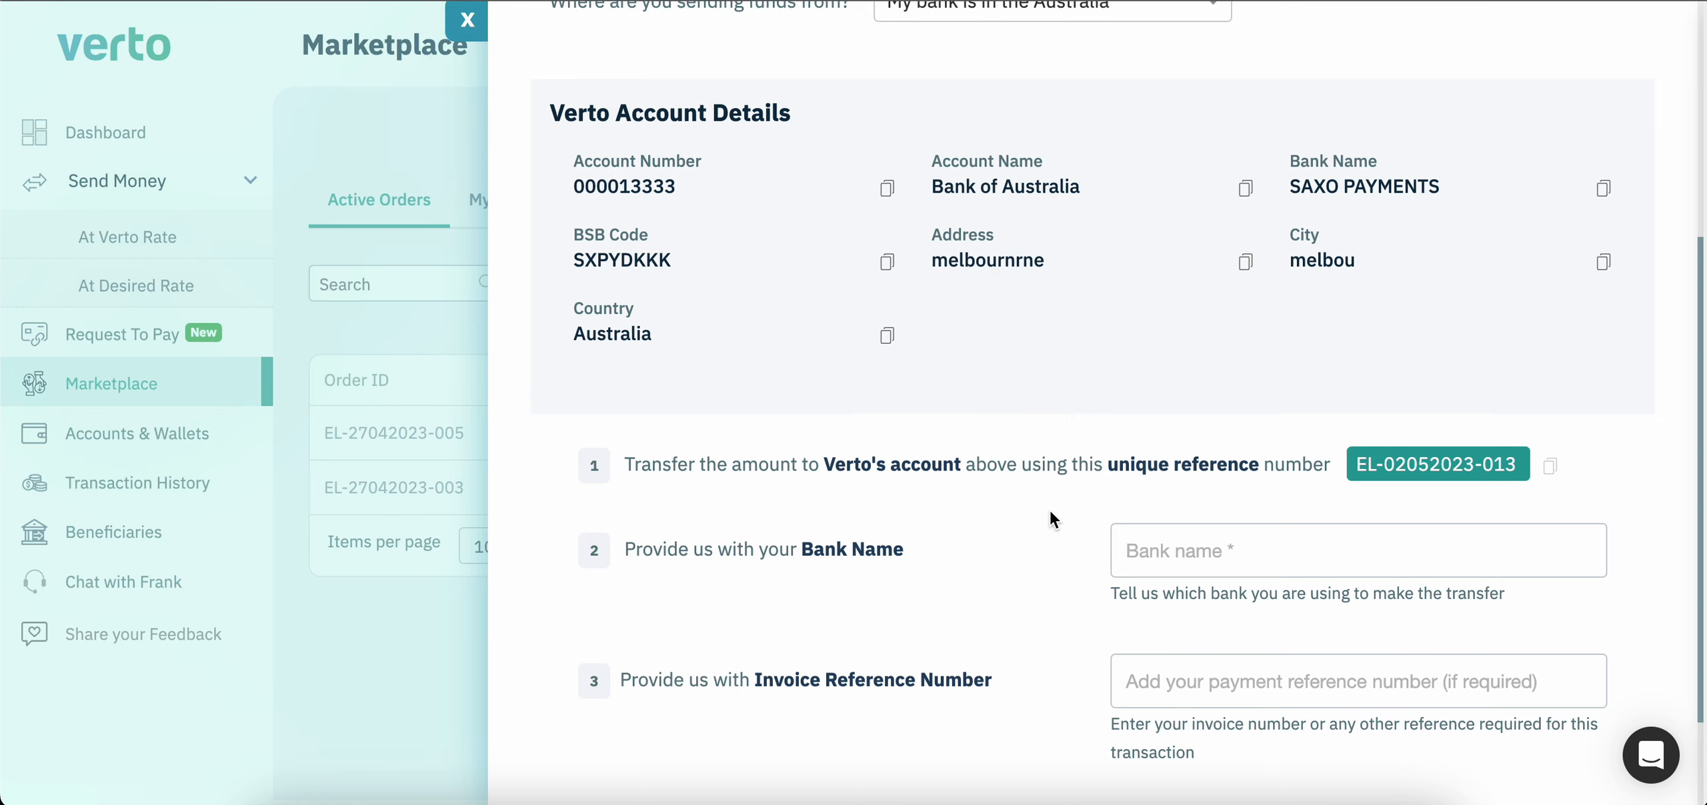
scroll(1067, 517, down, 1)
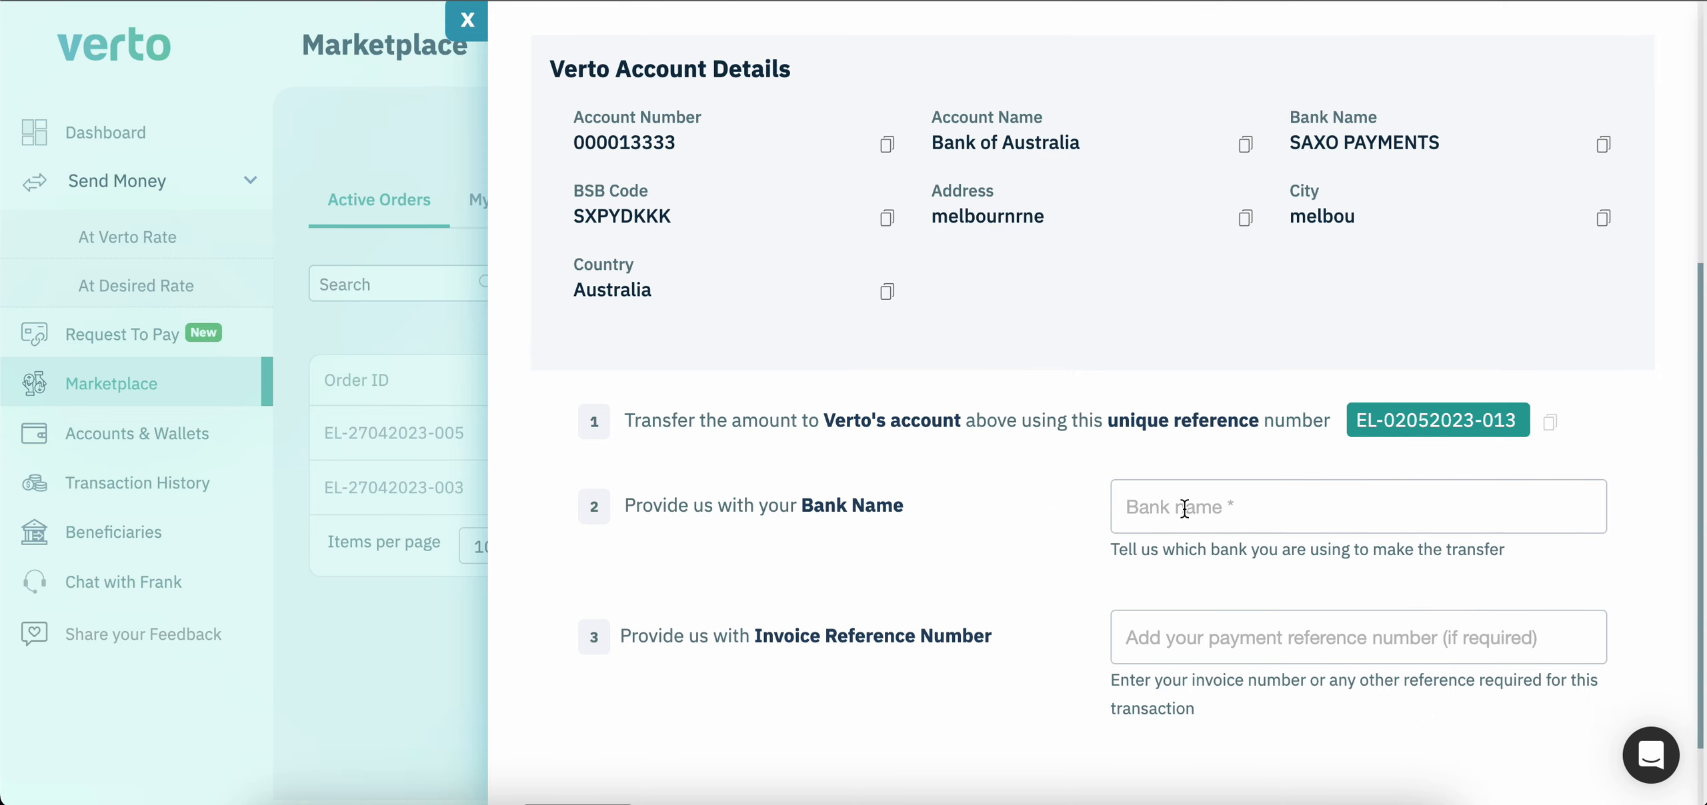
scroll(877, 642, down, 2)
scroll(915, 563, up, 5)
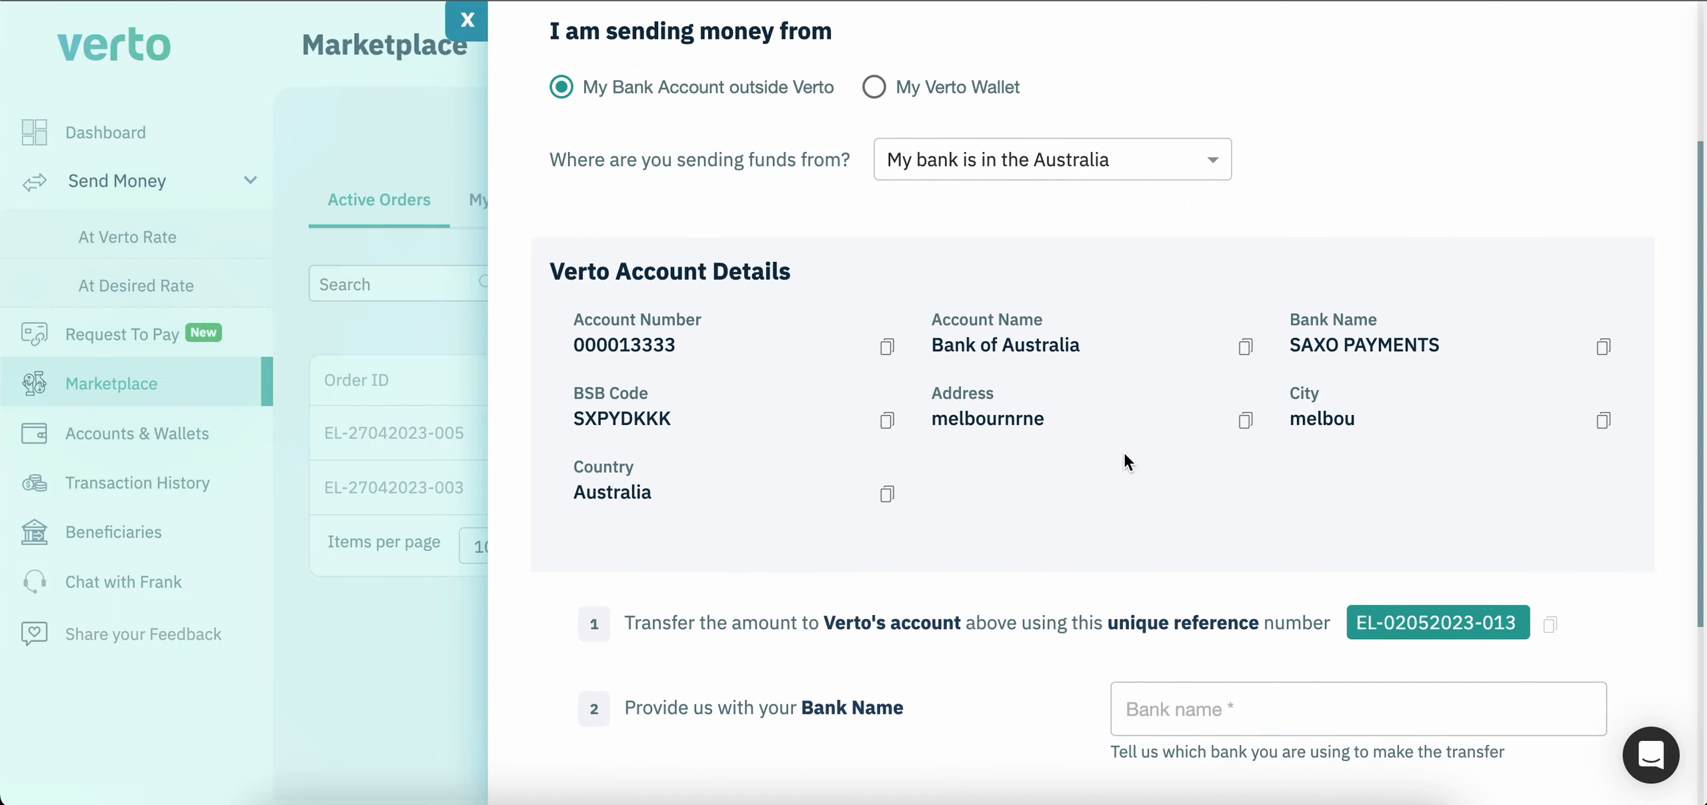
scroll(1125, 455, down, 1)
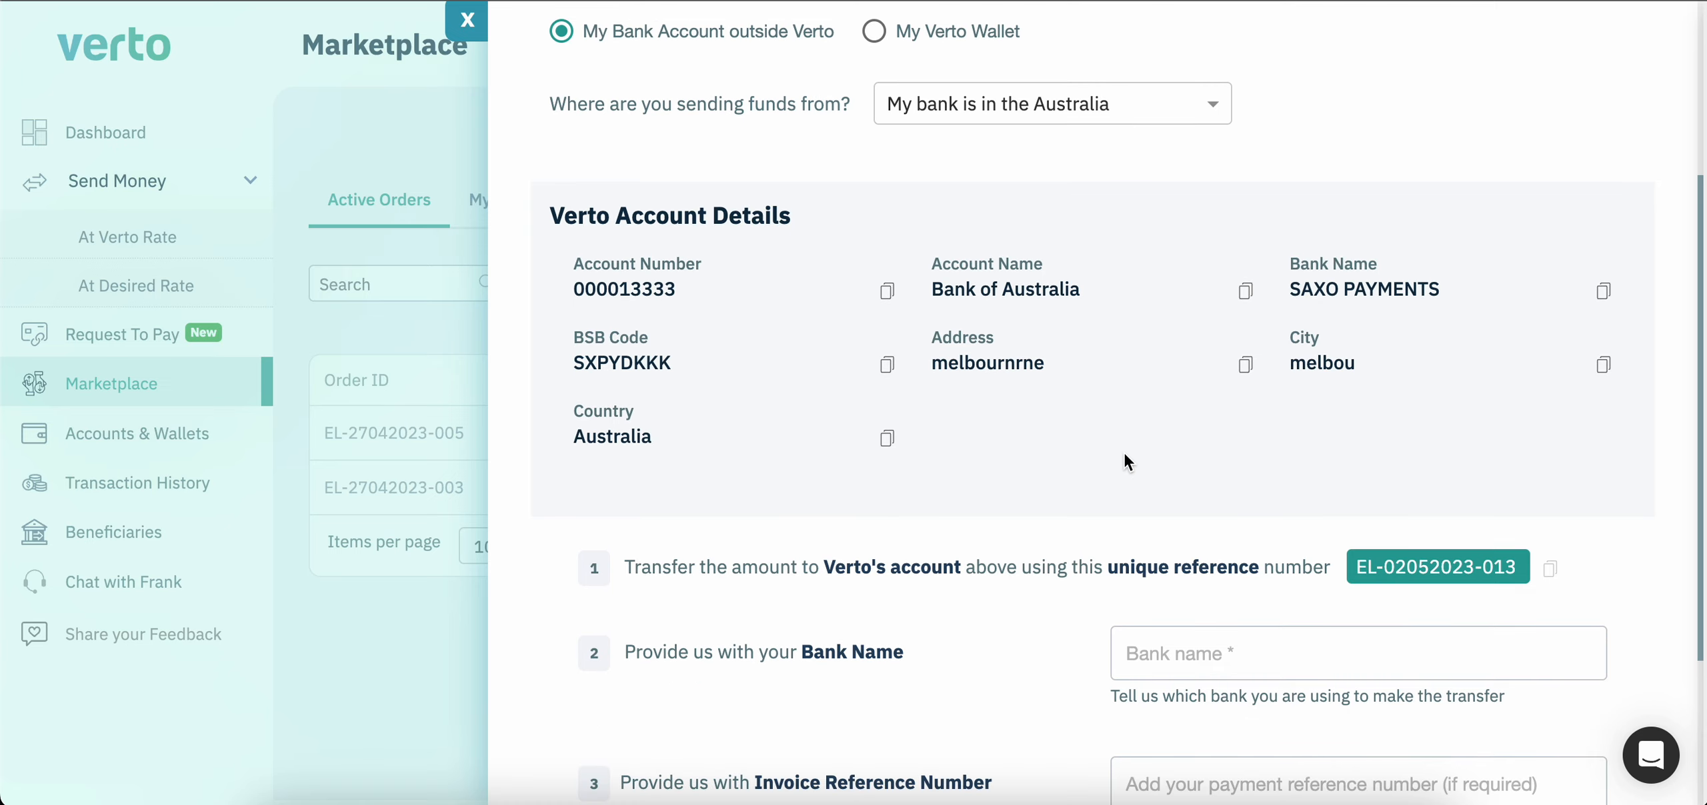
scroll(1125, 454, down, 2)
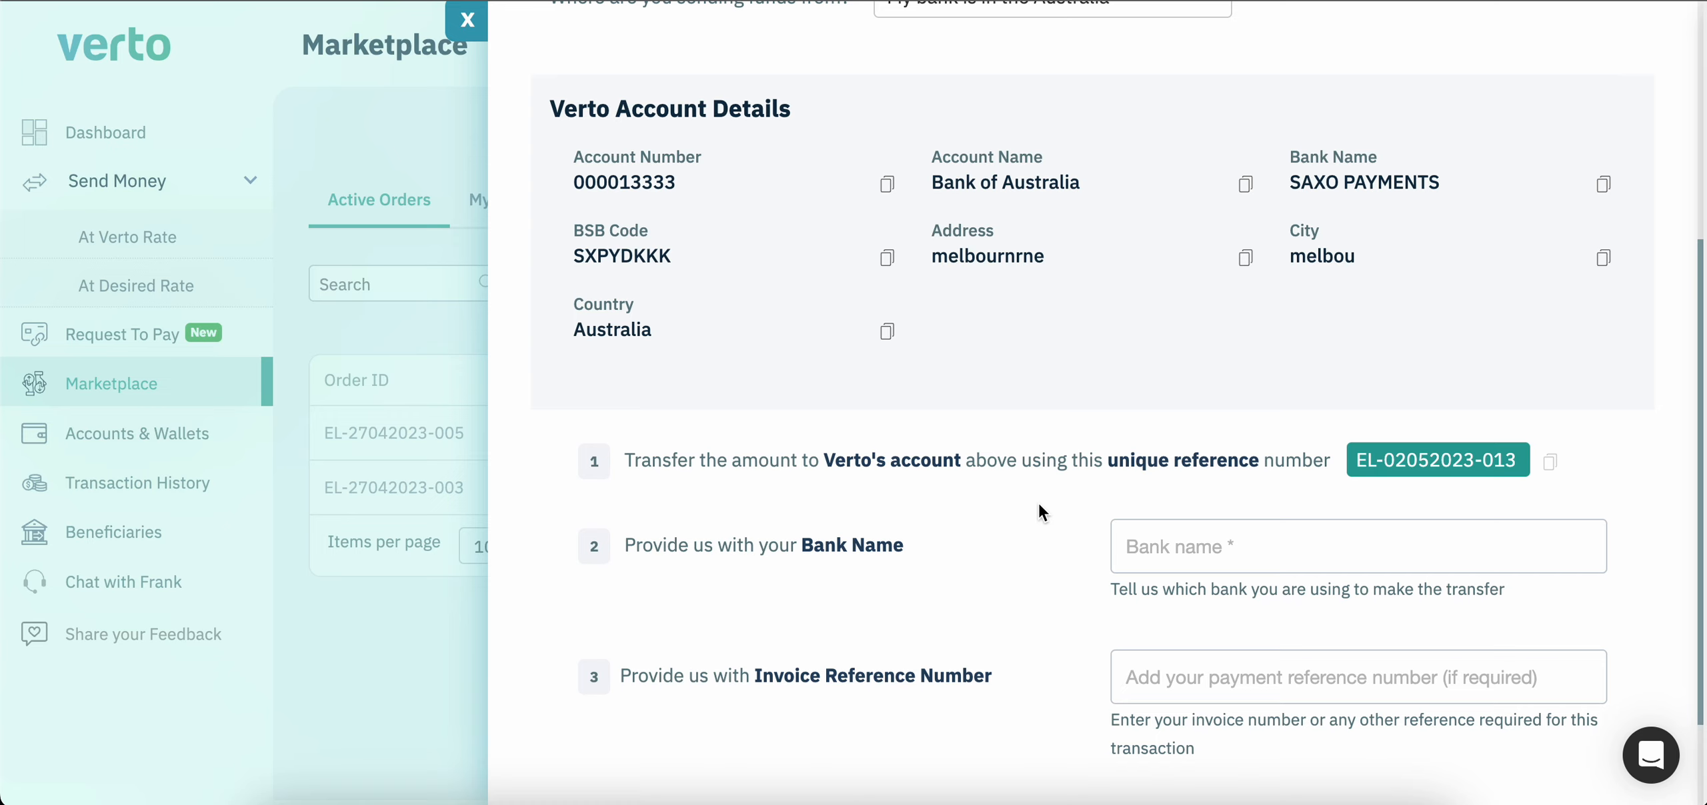
scroll(1039, 504, down, 3)
scroll(1039, 504, up, 8)
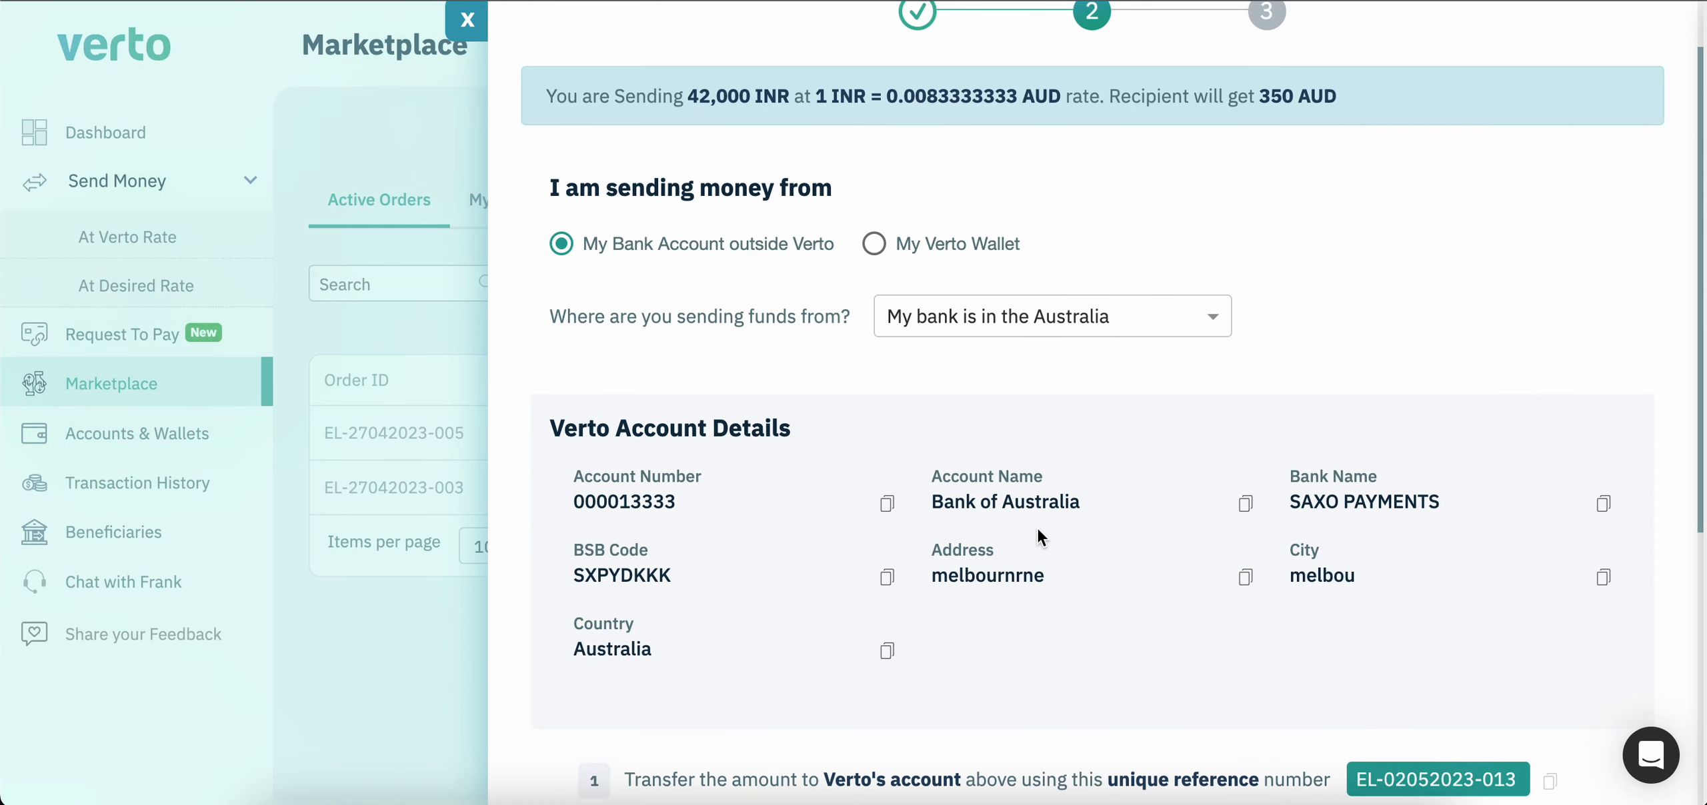
scroll(1037, 528, up, 1)
click(468, 23)
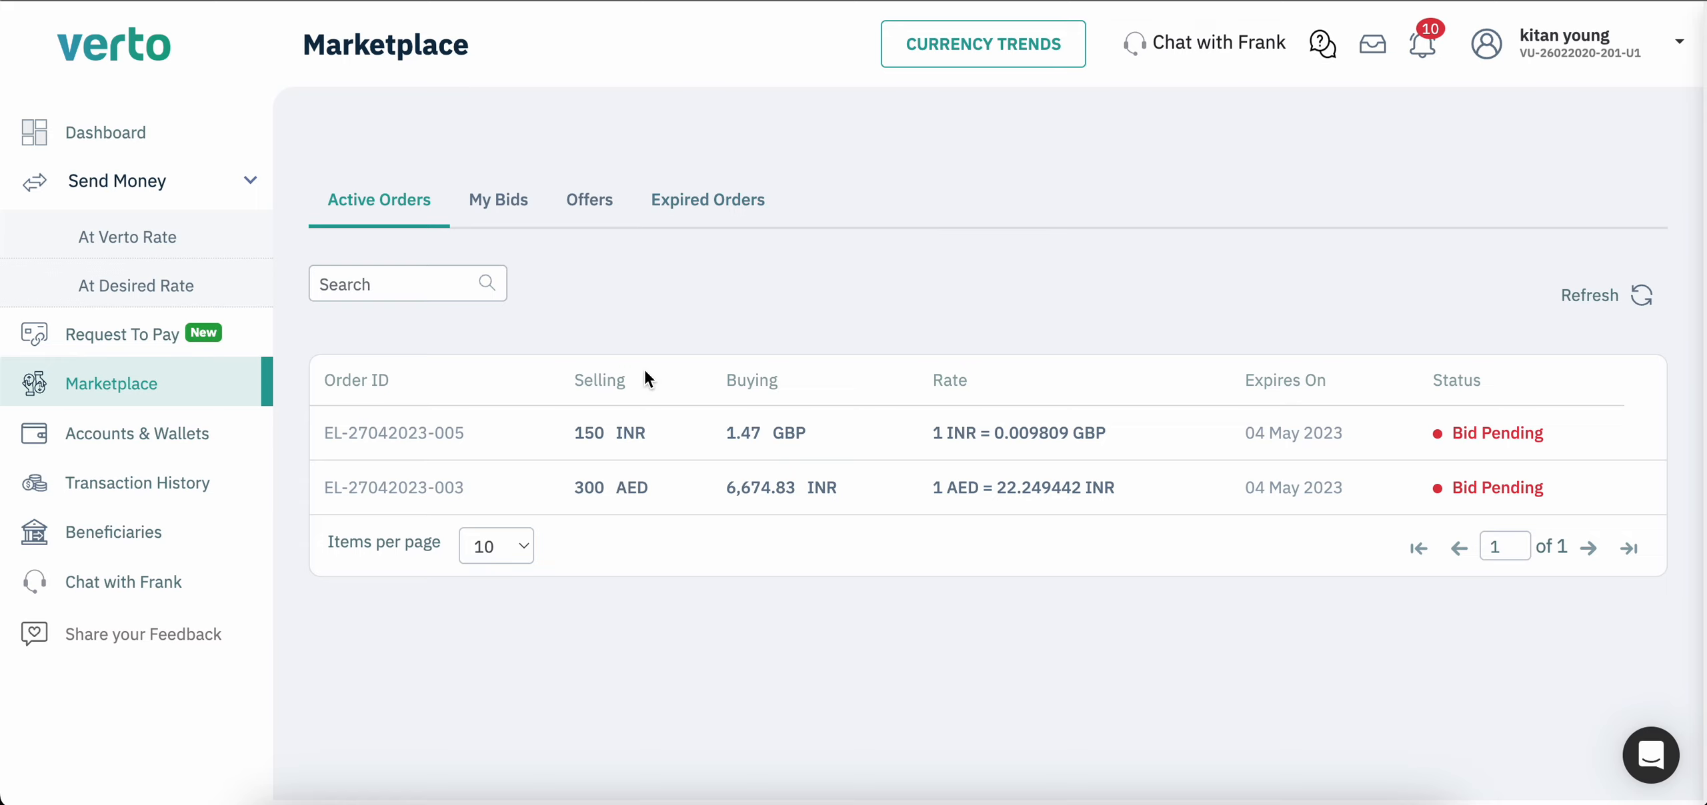
Open the marketplace order selling 150 INR for 1.47 GBP and review its bid form and one-week rate chart
click(839, 443)
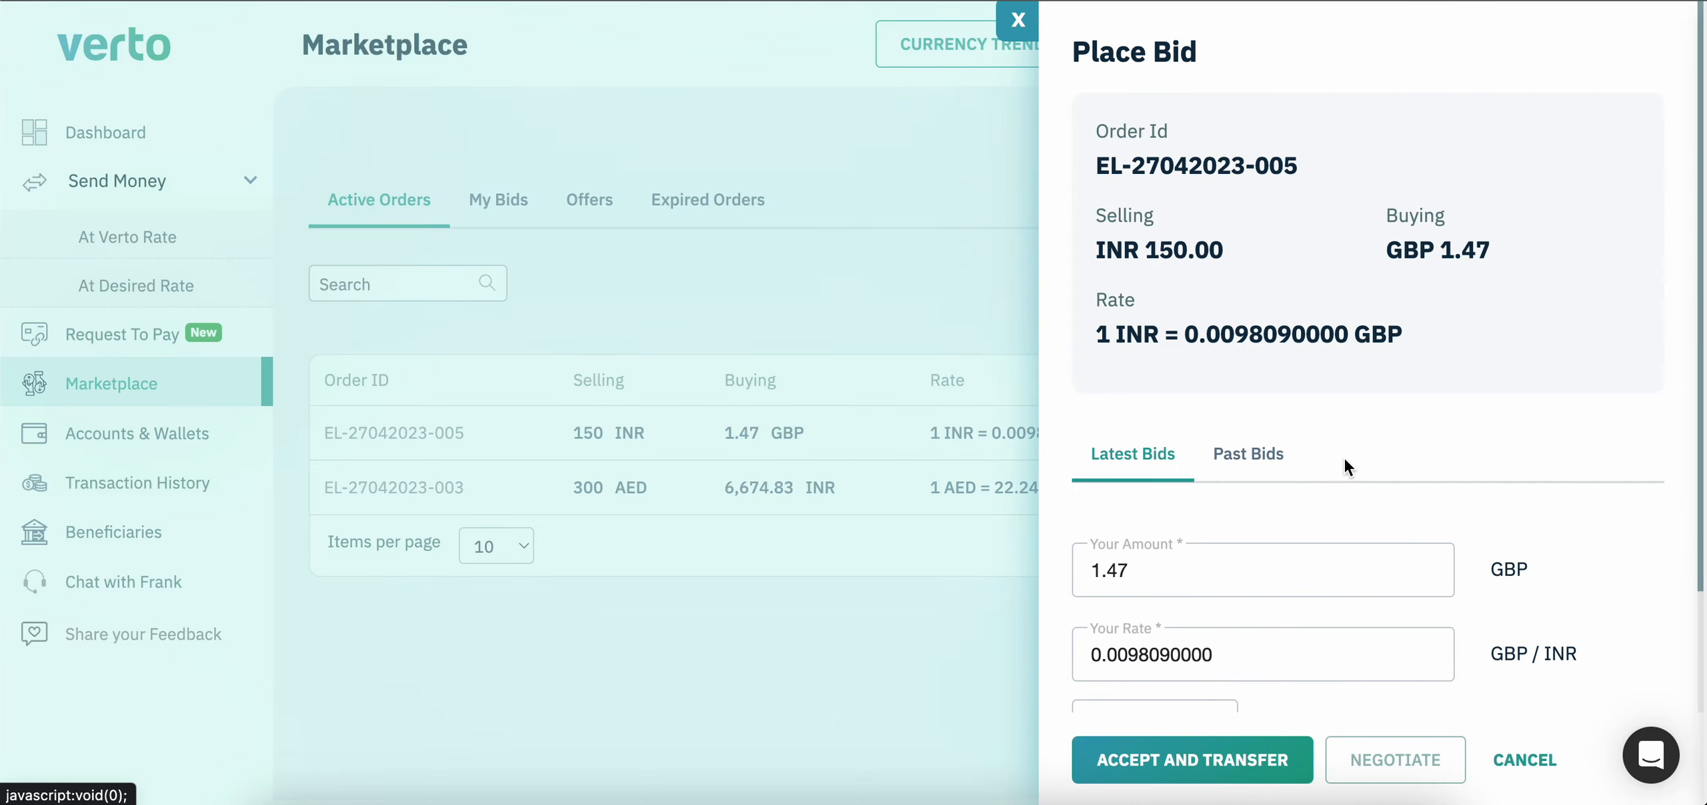
scroll(1344, 465, down, 1)
scroll(1351, 339, up, 1)
scroll(1357, 432, down, 3)
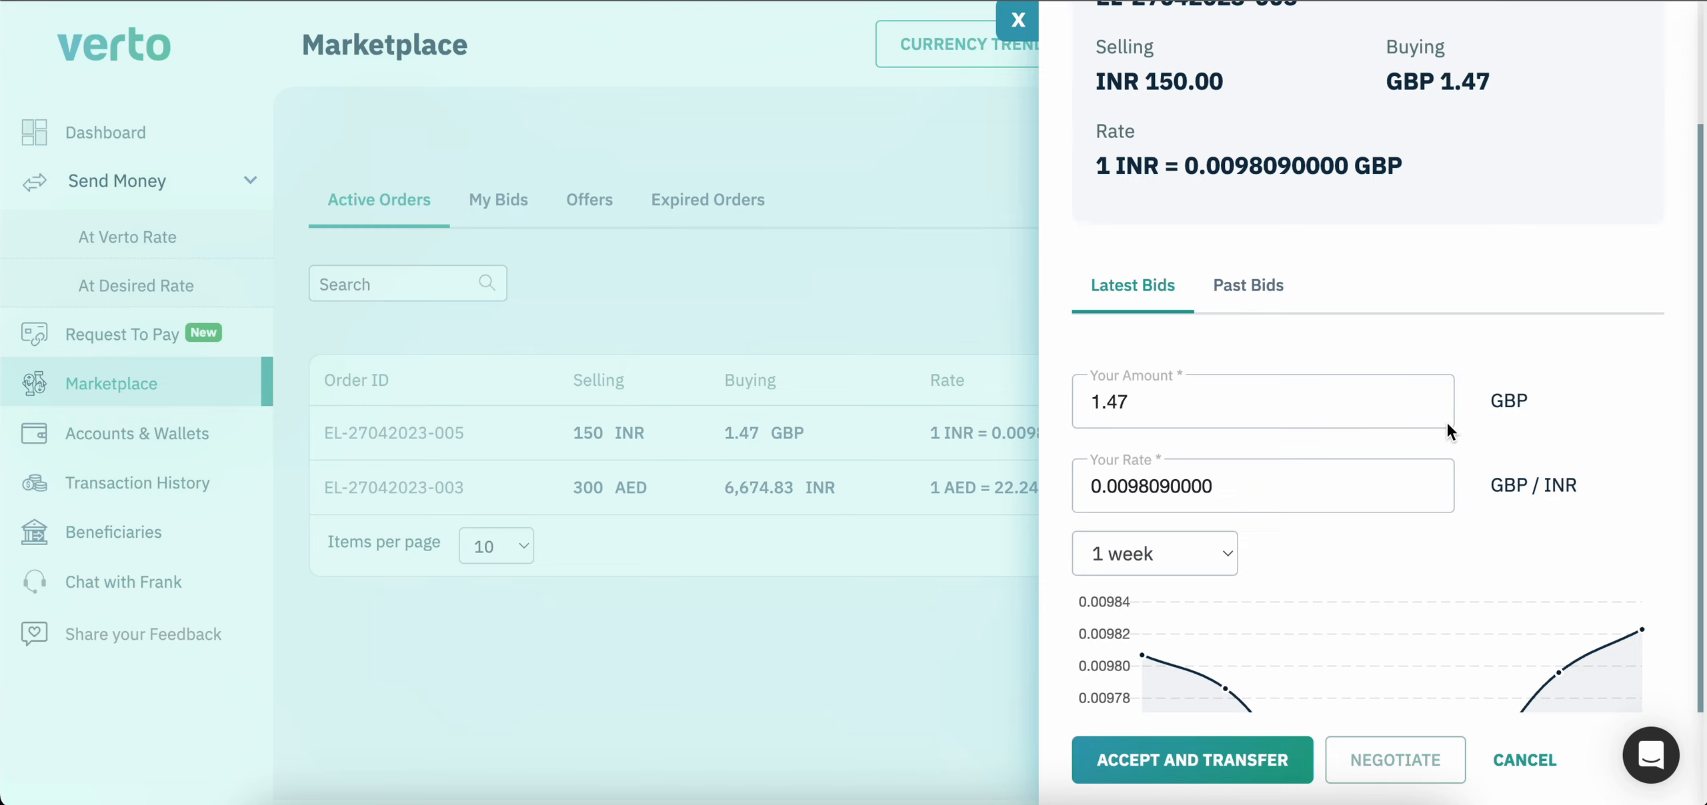
scroll(1487, 434, down, 2)
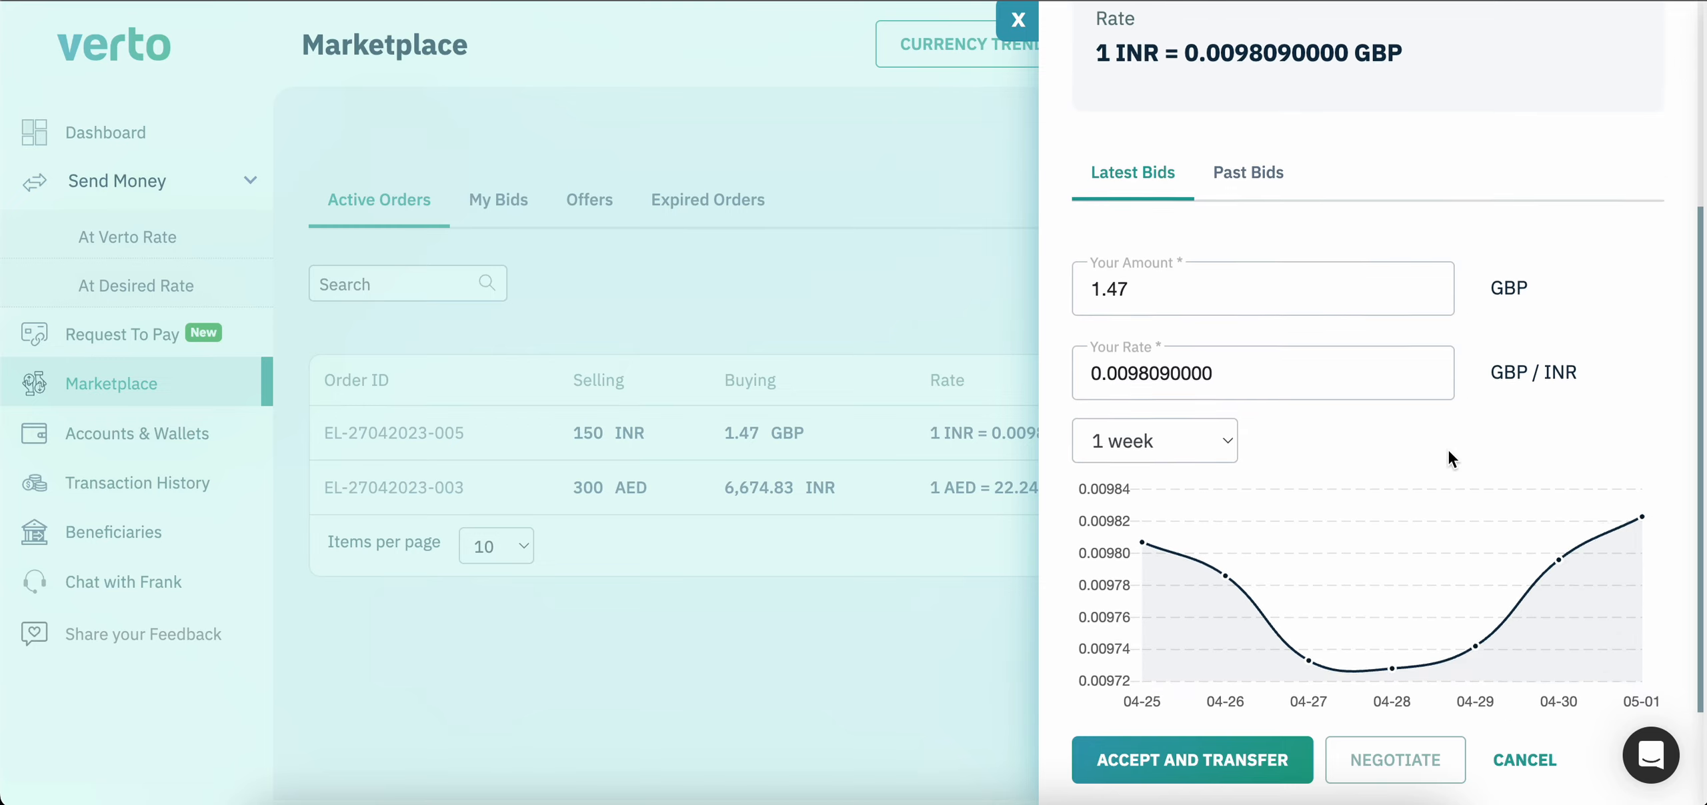
scroll(1448, 450, down, 1)
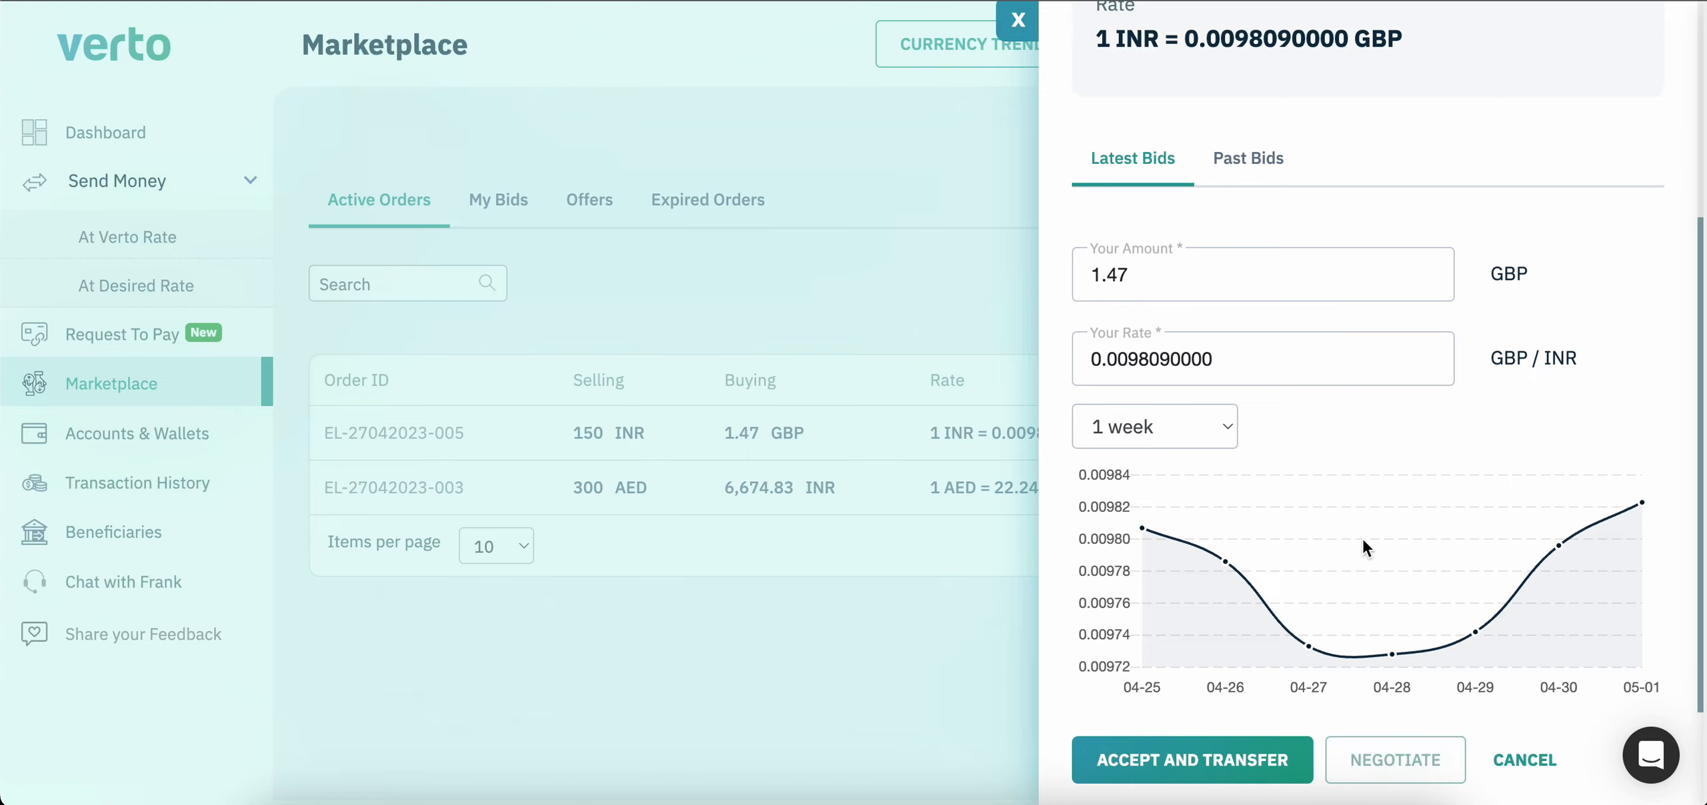
Set the bid amount for the 150 INR order to 1.45 GBP
scroll(1363, 539, up, 3)
click(1108, 322)
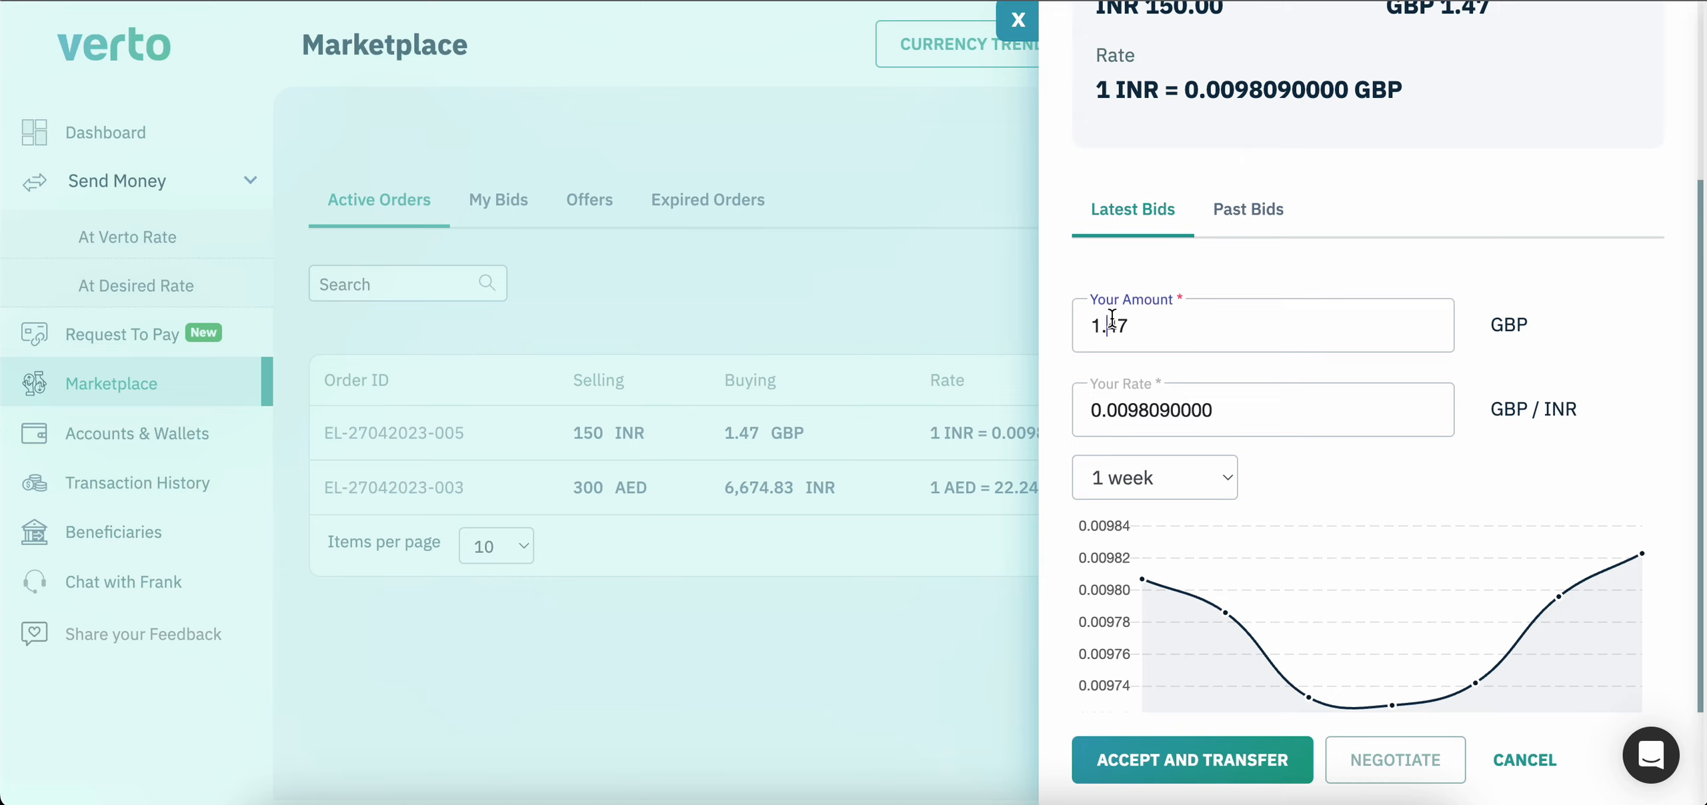
key(BackSpace)
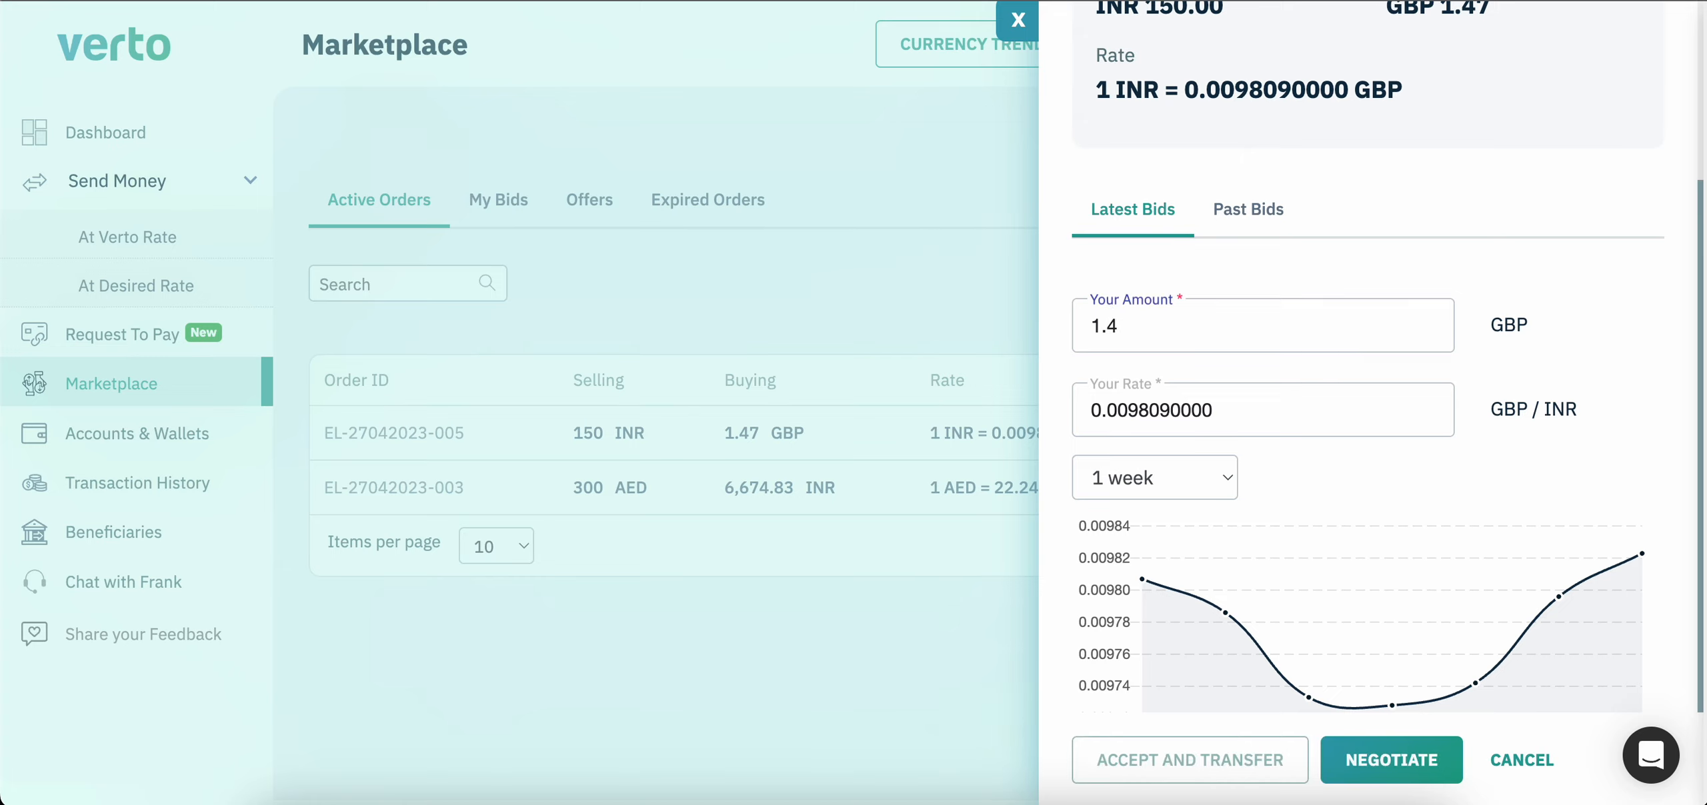
text(5)
click(1488, 316)
Set the bid's exchange rate to 0.00980 GBP / INR
click(1214, 418)
key(BackSpace)
key(BackSpace)
key(BackSpace)
key(BackSpace)
key(BackSpace)
key(BackSpace)
text(0)
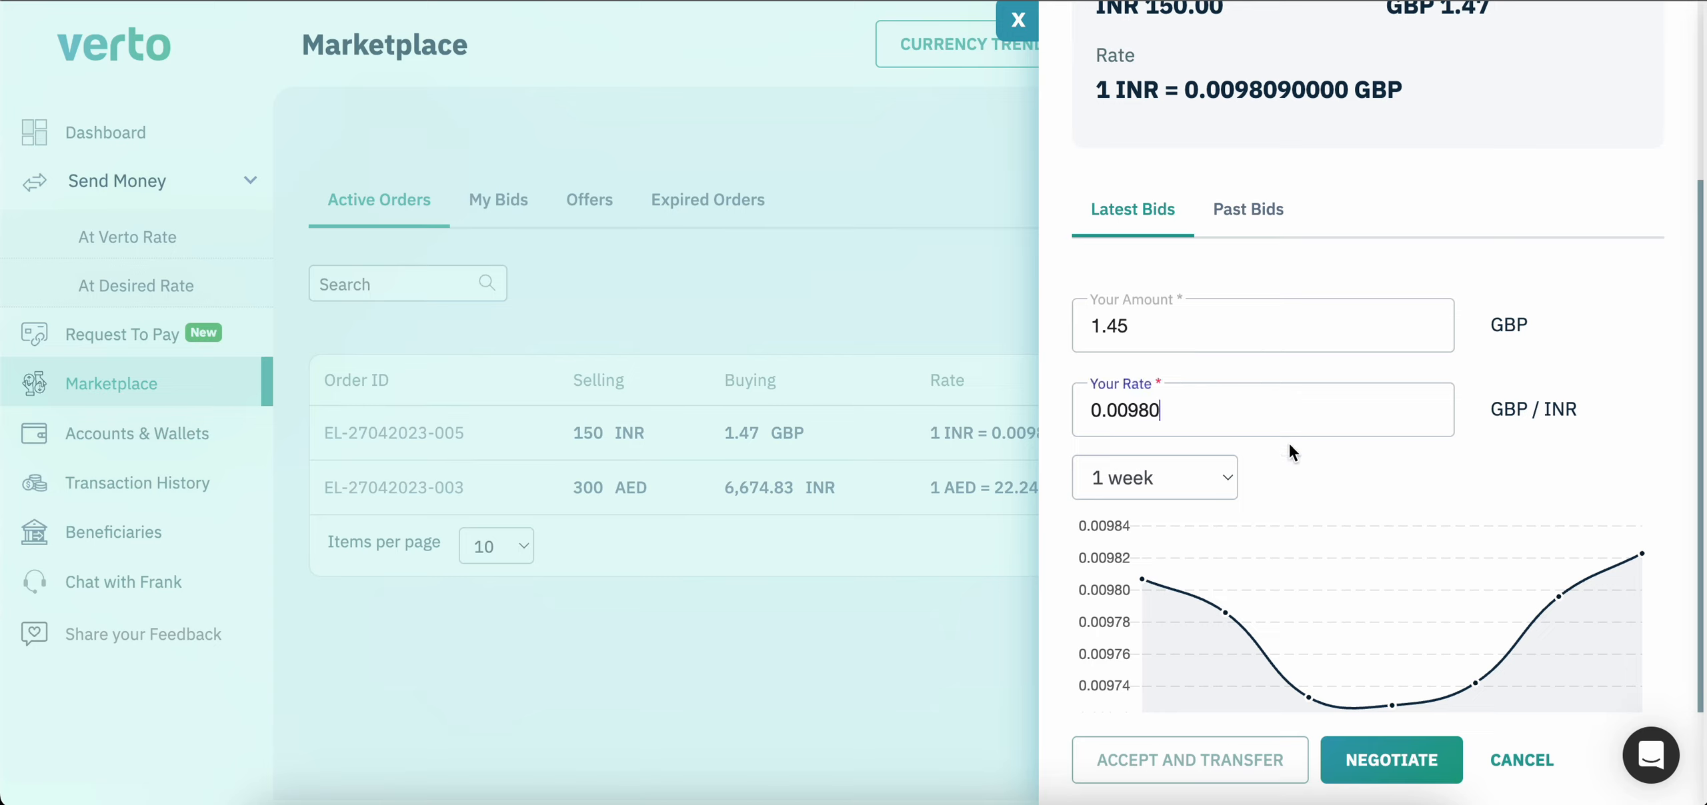
click(1346, 463)
Check the bid against the order details and rate chart and submit it for negotiation
scroll(1388, 624, down, 1)
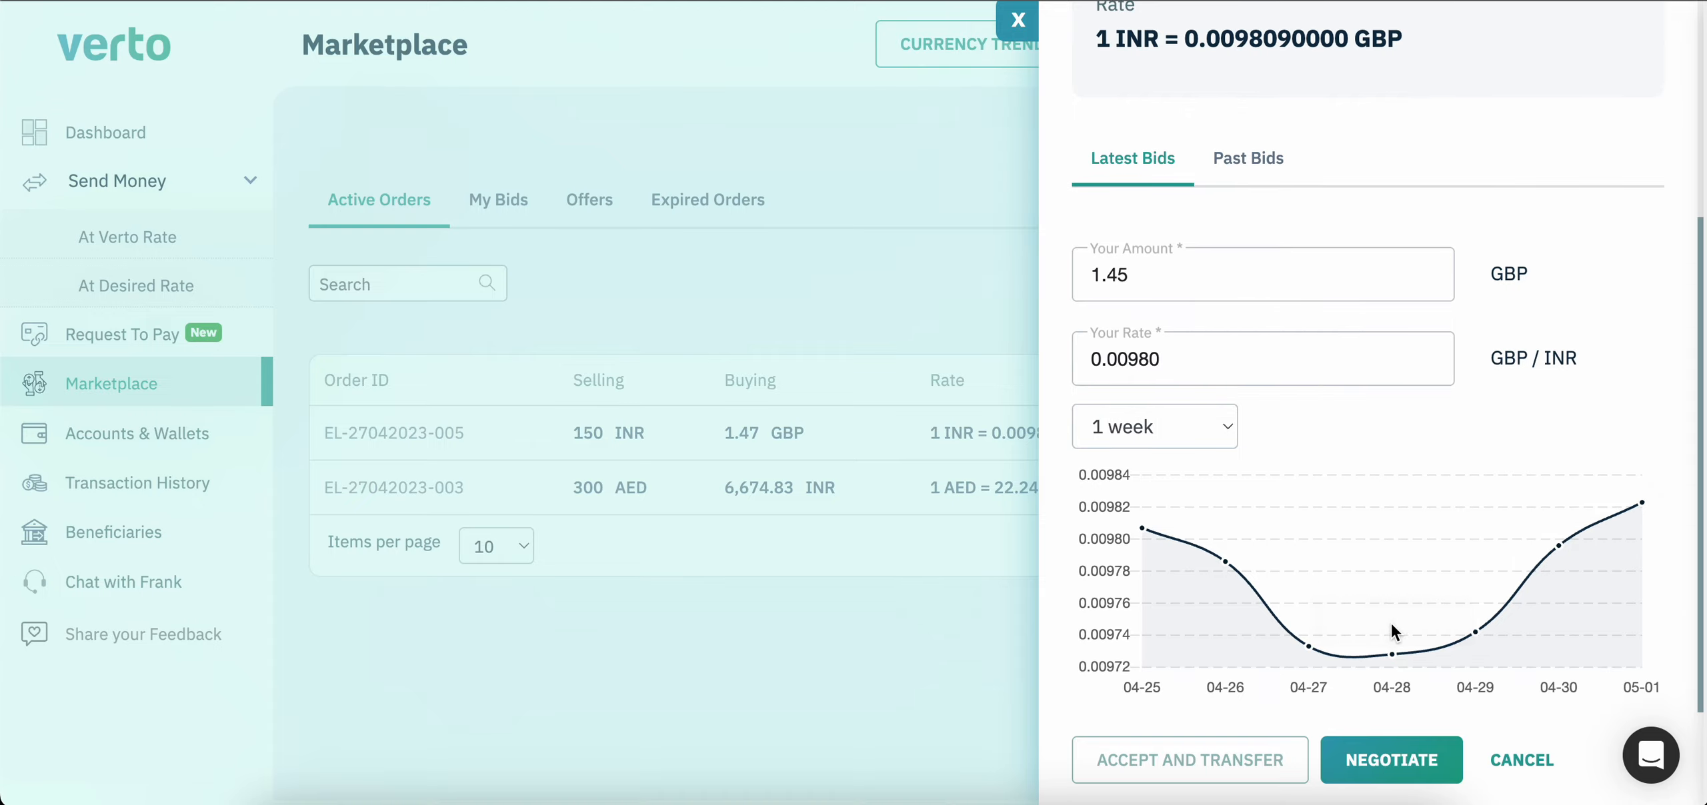
scroll(1391, 624, up, 3)
scroll(1391, 630, down, 3)
click(1396, 760)
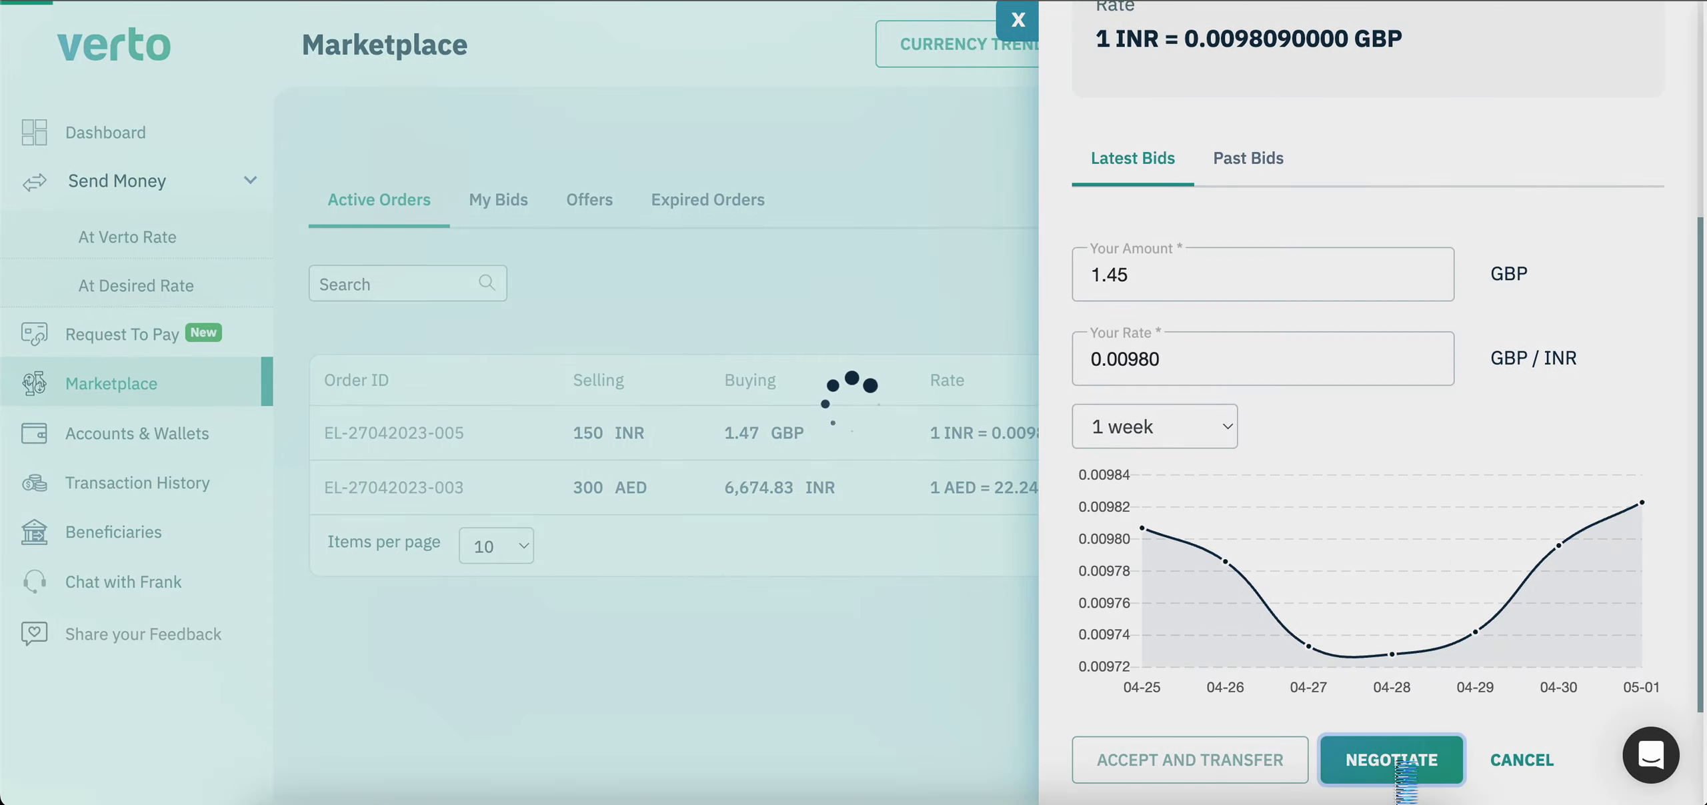